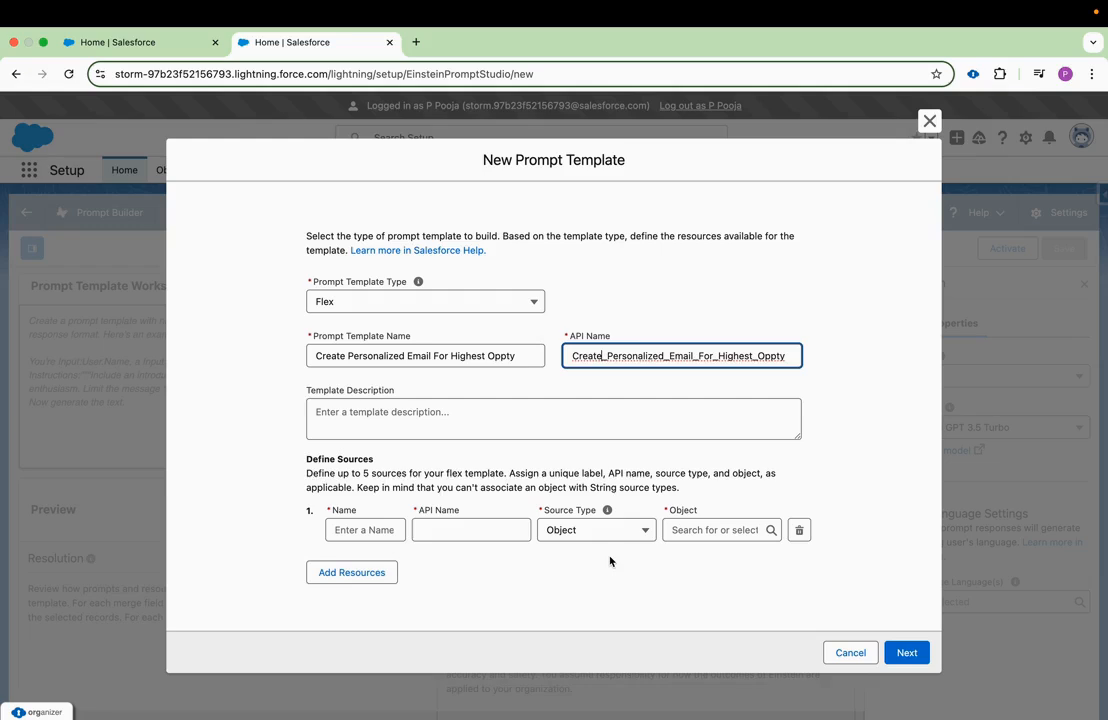
left_click(600, 531)
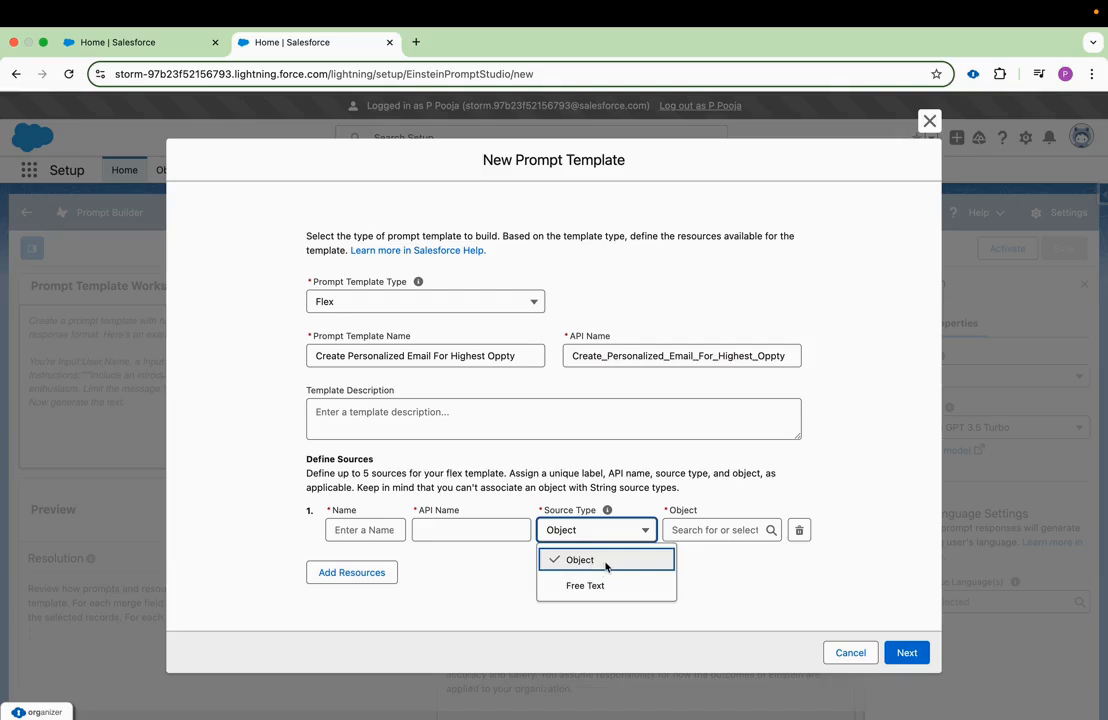
left_click(709, 532)
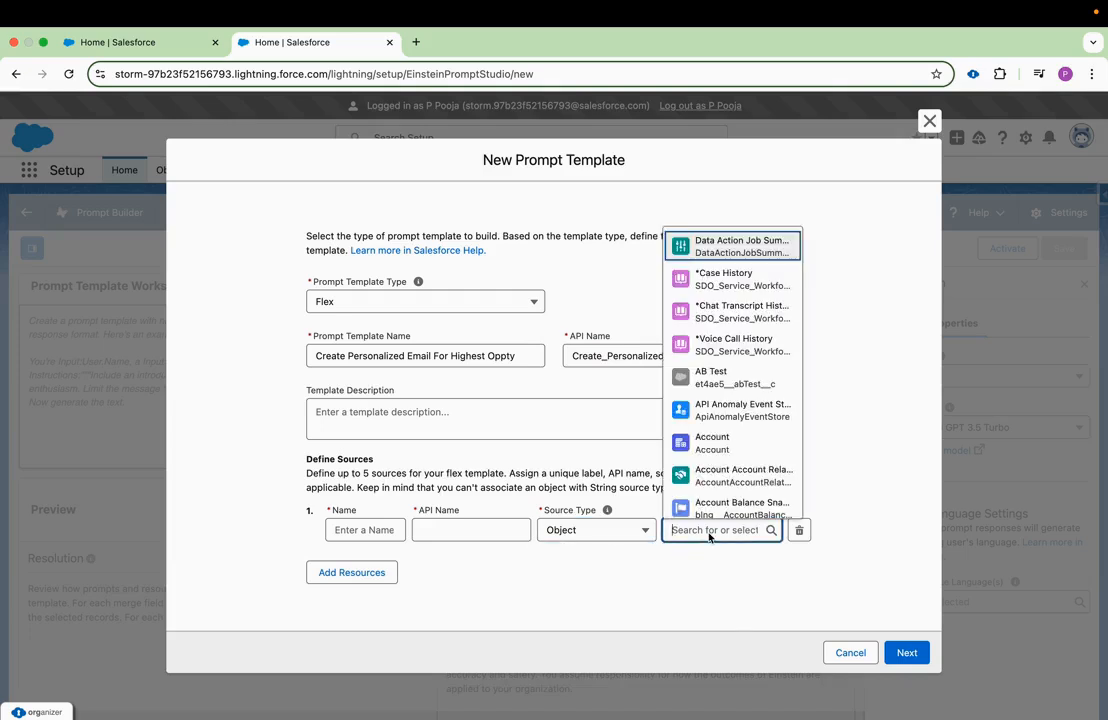
left_click(651, 599)
left_click(640, 531)
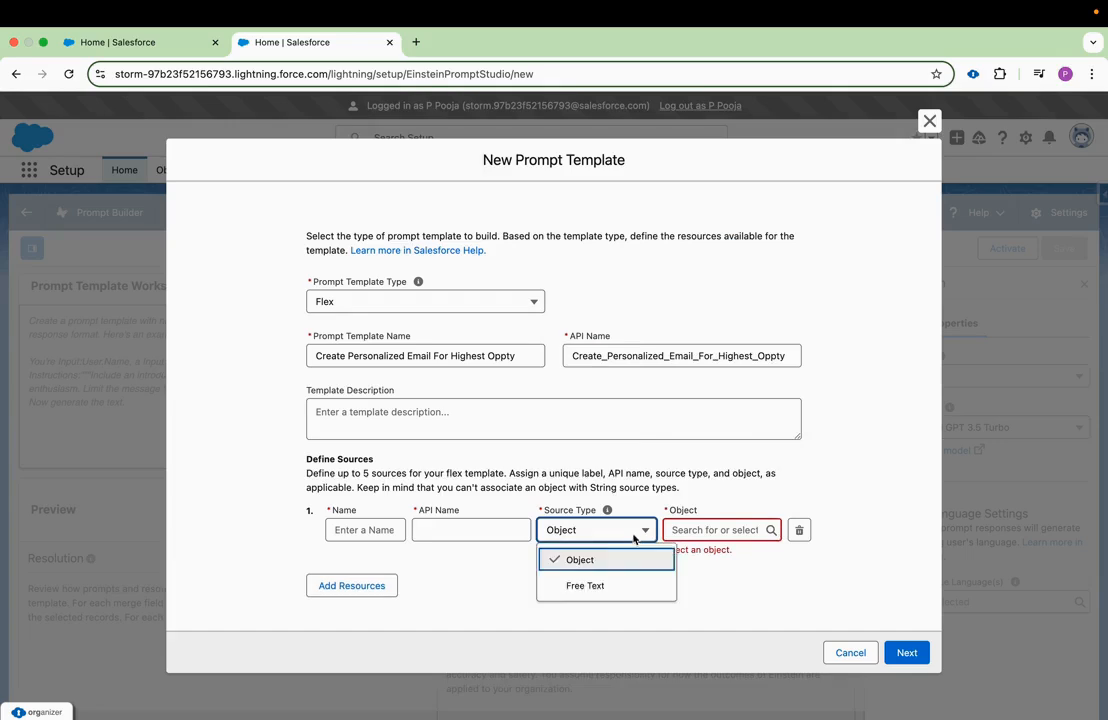
left_click(609, 586)
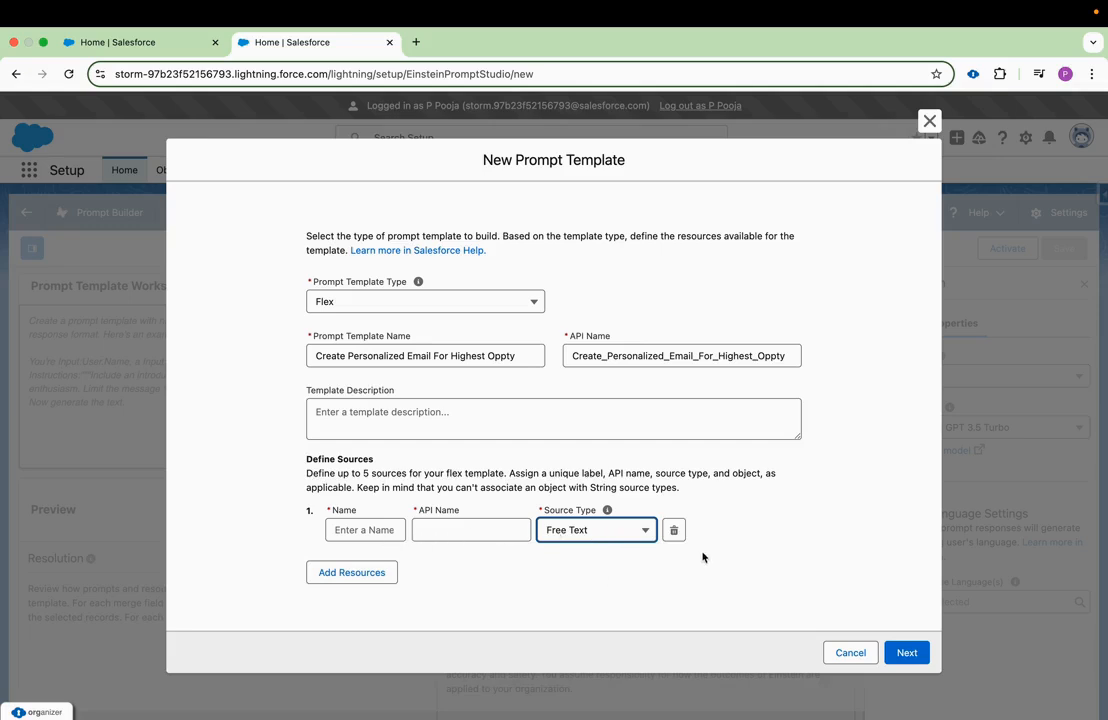
left_click(604, 544)
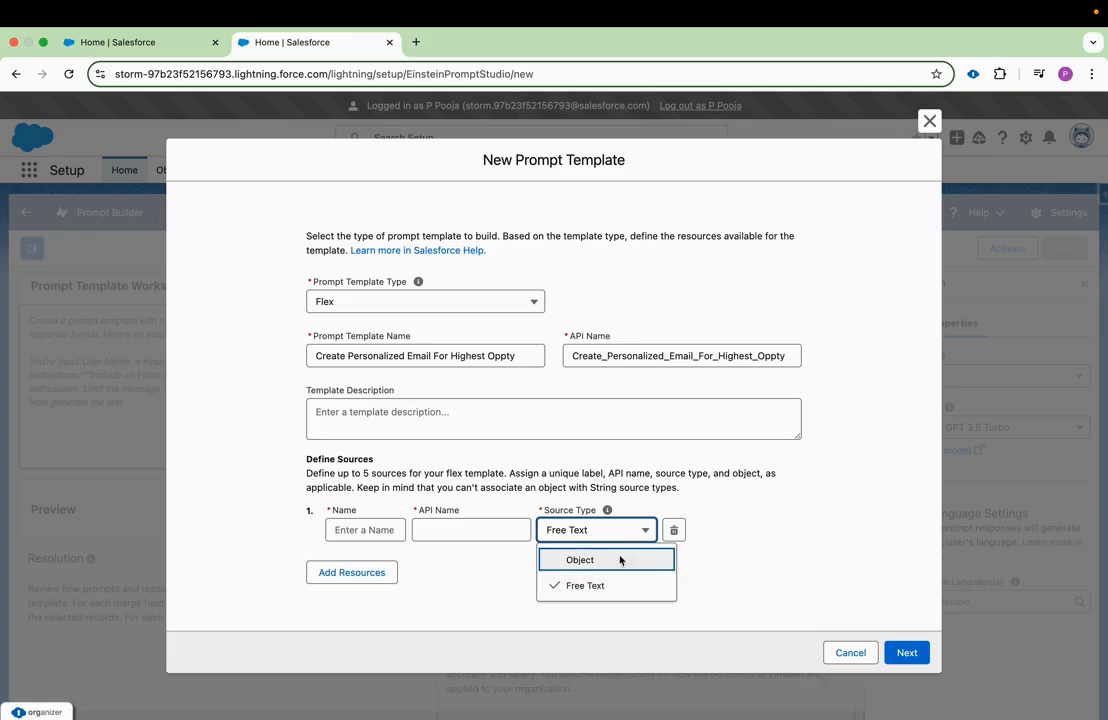
left_click(618, 560)
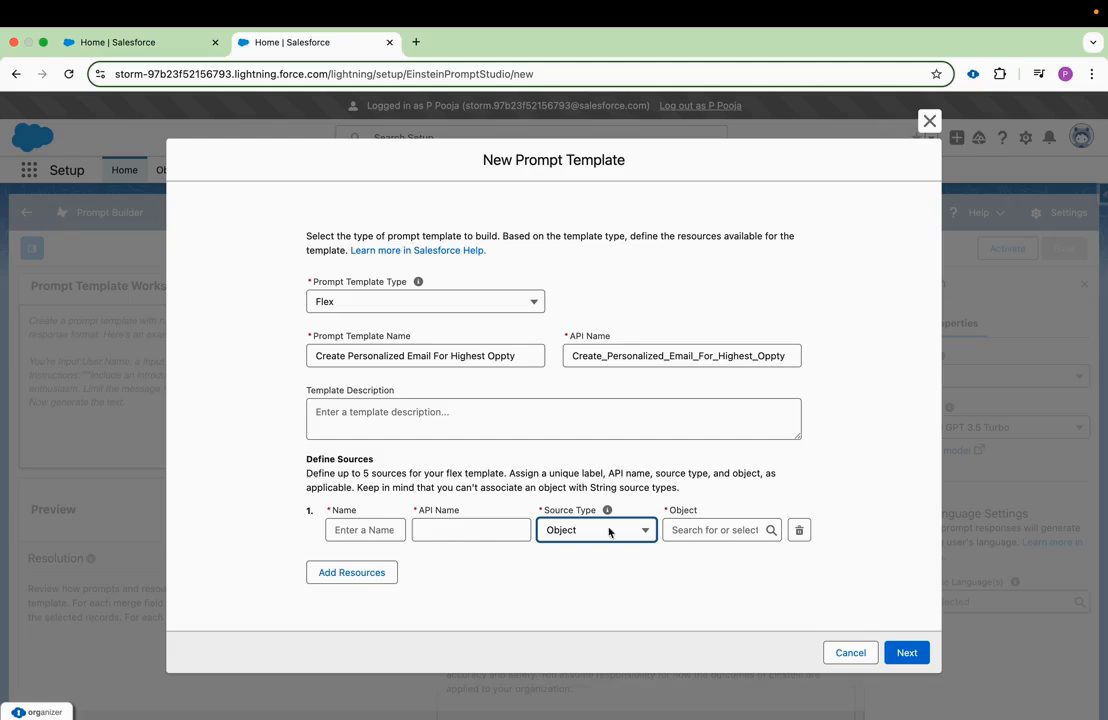
Define the template's first source with name Account and object Account, and continue to the prompt workspace.
left_click(366, 530)
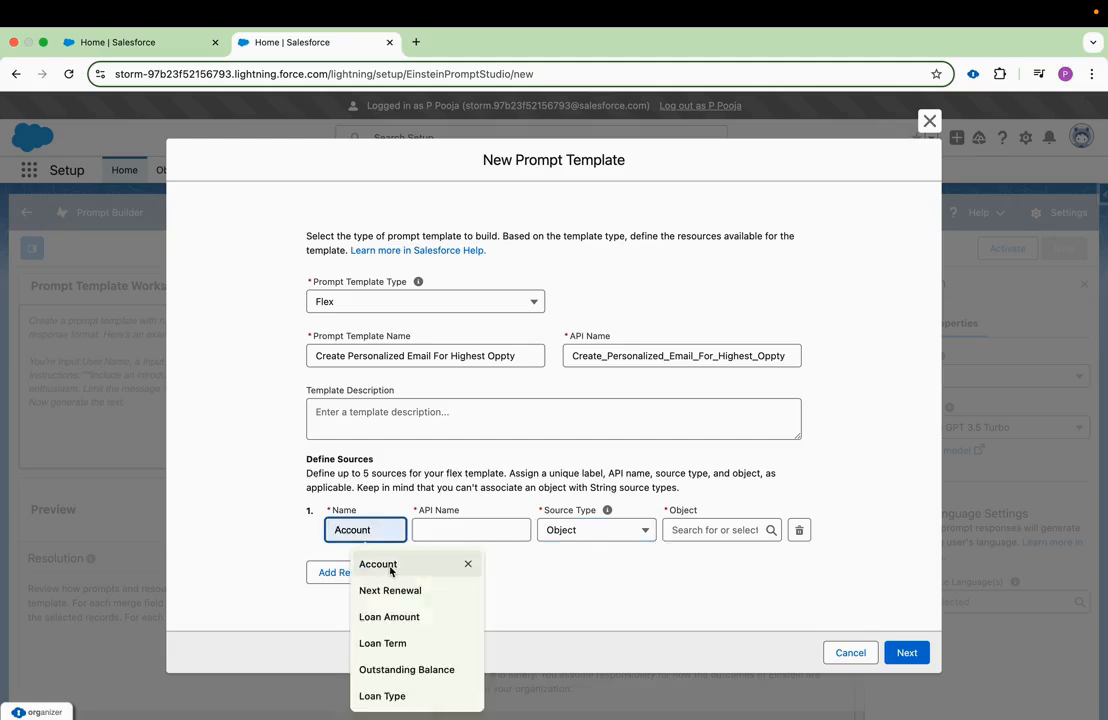
left_click(360, 566)
left_click(703, 530)
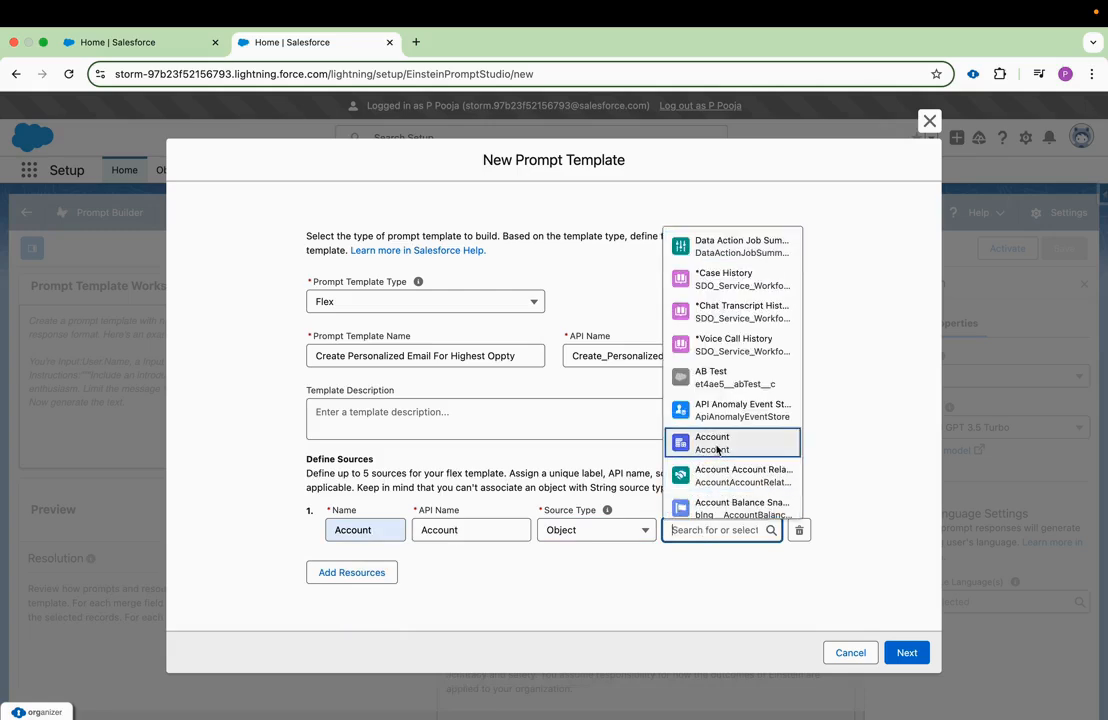
left_click(717, 445)
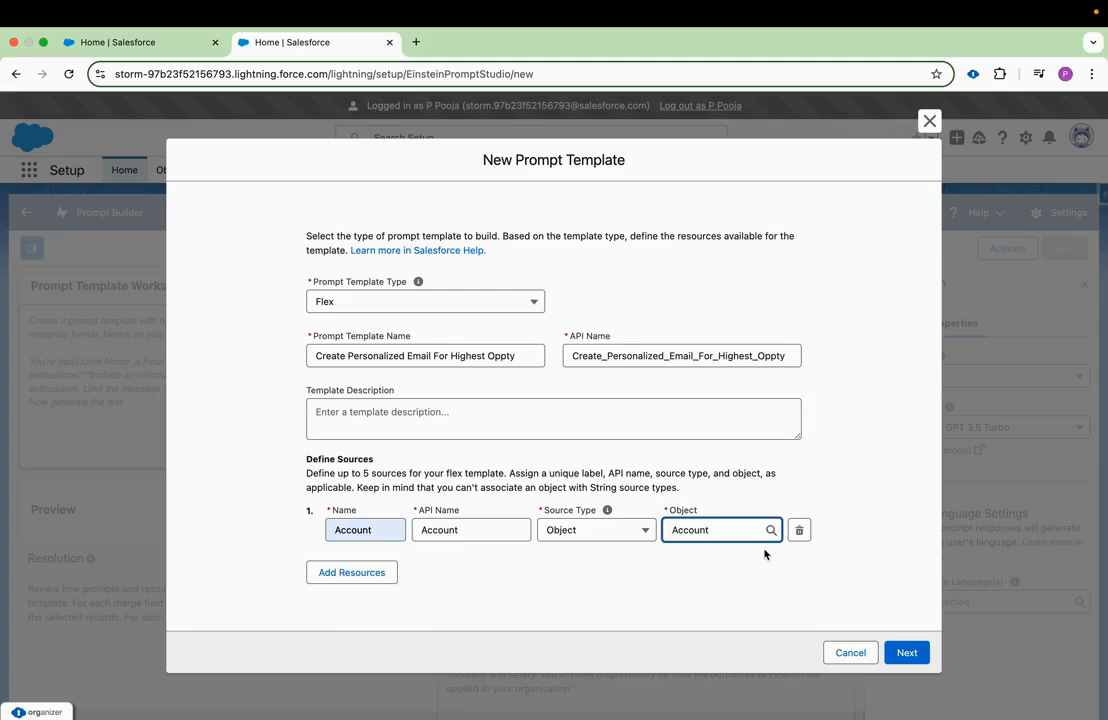
left_click(906, 652)
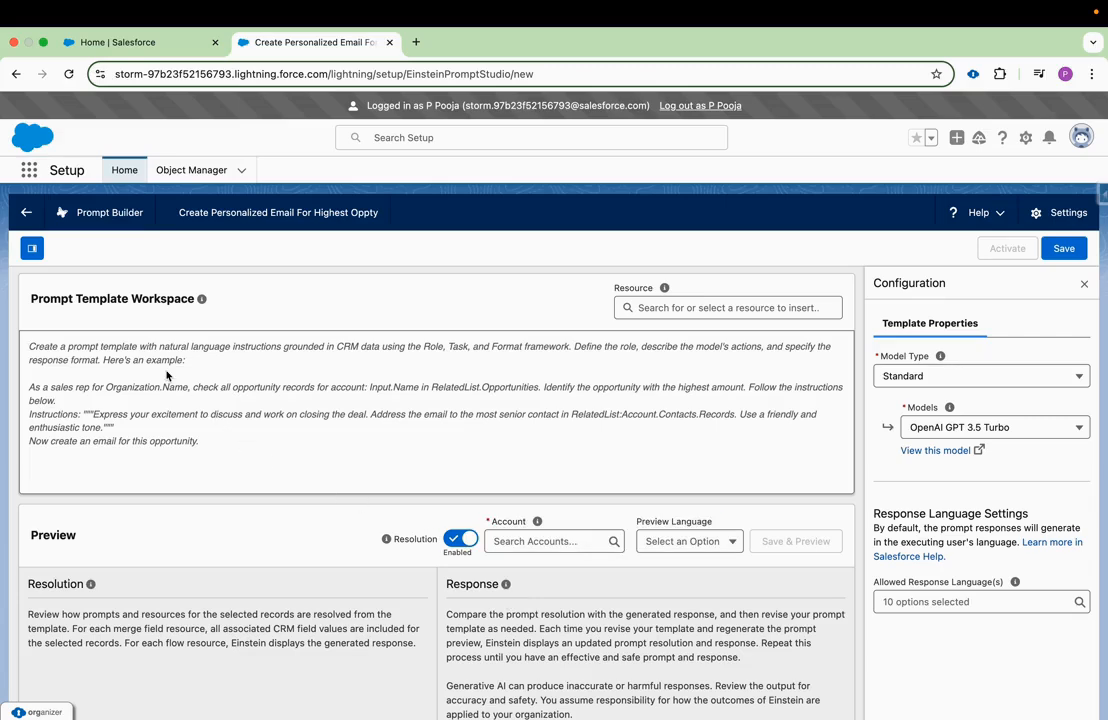
Bring the sales representative prompt text from the note into the empty Prompt Template Workspace.
key("ctrl+Left")
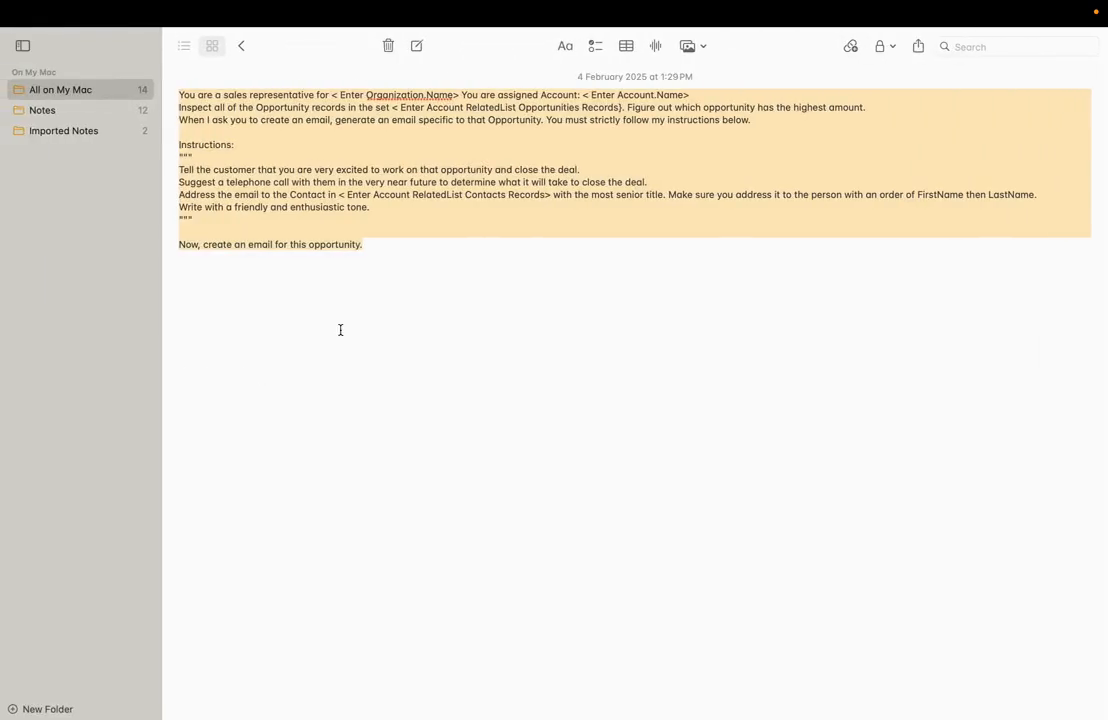
key("ctrl+Right")
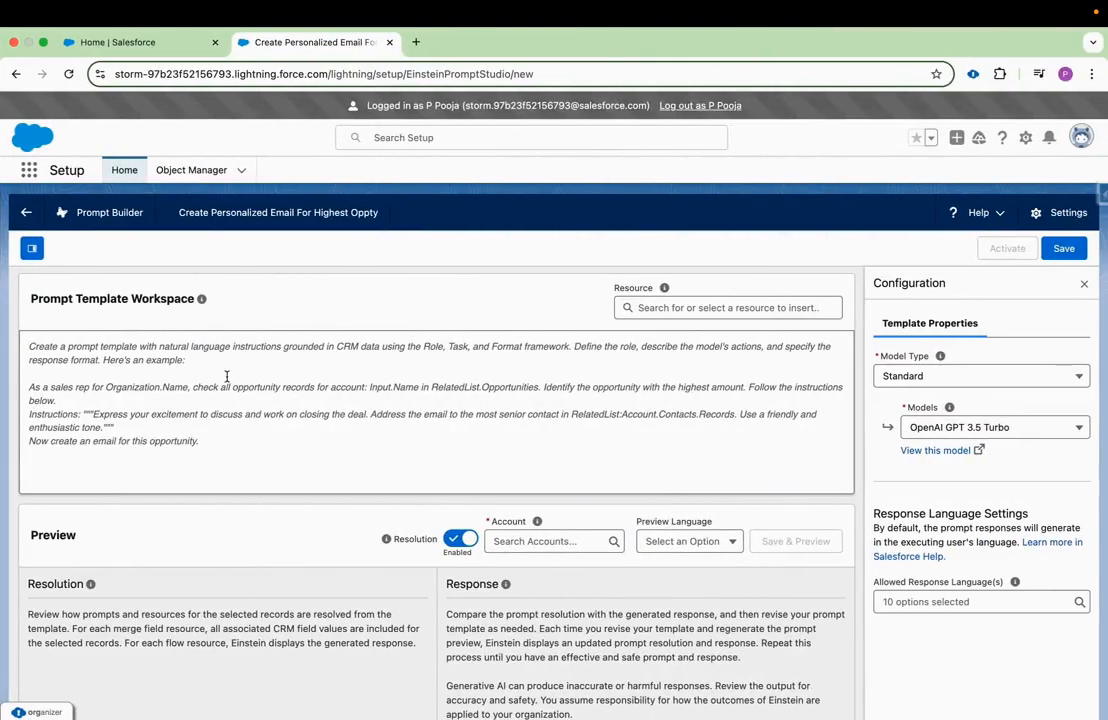
type("You are a sales representative for < Enter Organization.Name> You are assigned Account: < Enter Account.Name> Inspect all of the Opportunity records in the set < Enter Account RelatedList Opportunities Records). Figure out which opportunity has the highest amount. When I ask you to create an email, generate an email specific to that Opportunity. You must strictly follow my instructions below.  Instructions: \"\"\" Tell the customer that you are very excited to work on that opportunity and close the deal. Suggest a telephone call with them in the very near future to determine what it will take to close the deal. Address the email to the Contact in < Enter Account RelatedList Contacts Records> with the most senior title. Make sure you address it to the person with an order of FirstName then LastName. Write with a friendly and enthusiastic tone. \"\"\"  Now, create an email for this opportunity.")
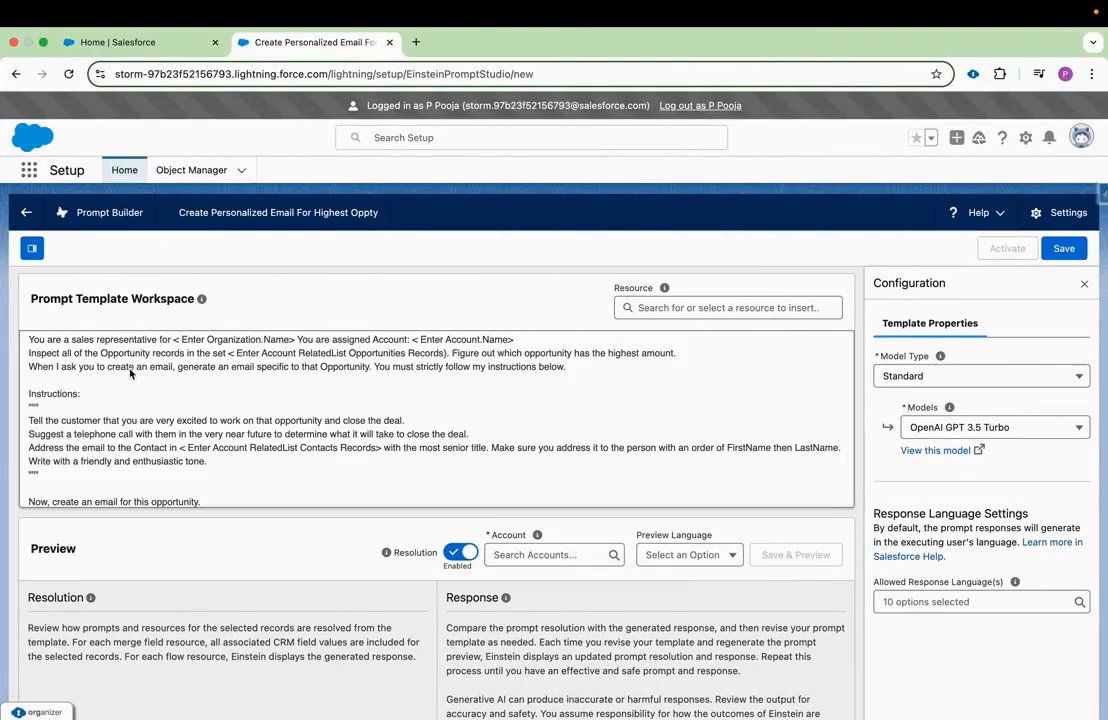
Replace the '< Enter Organization.Name>' placeholder with the Current Organization's Name resource.
left_click_drag(174, 340, 292, 342)
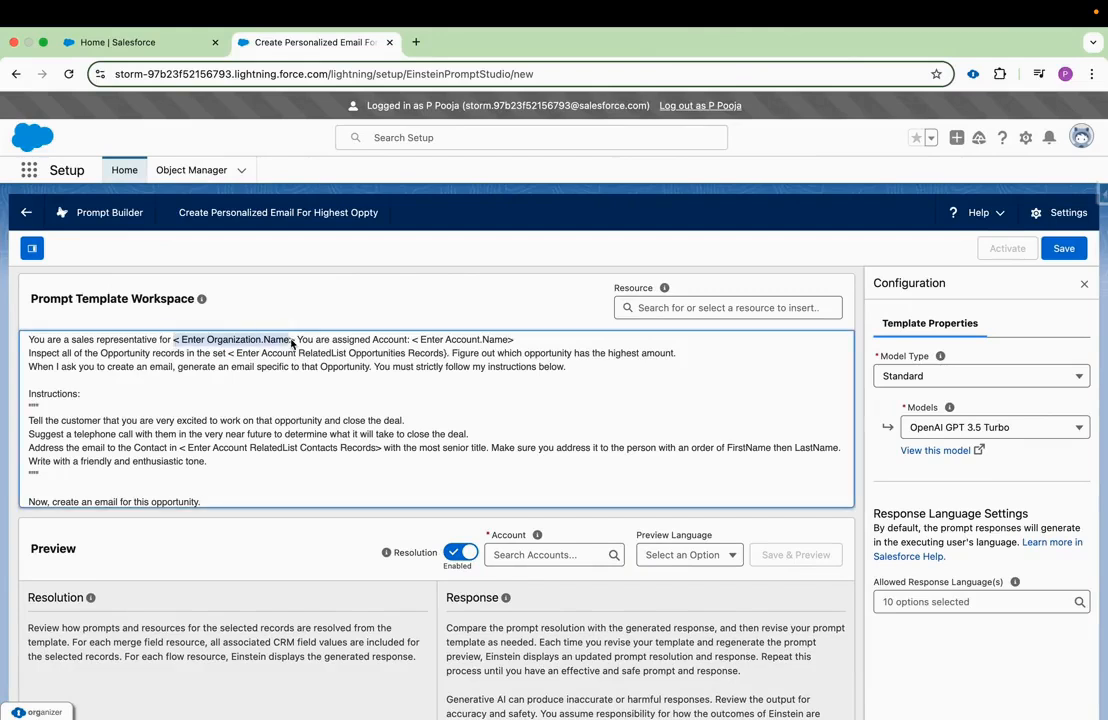
left_click_drag(413, 341, 513, 341)
left_click(296, 342)
left_click_drag(296, 343, 175, 346)
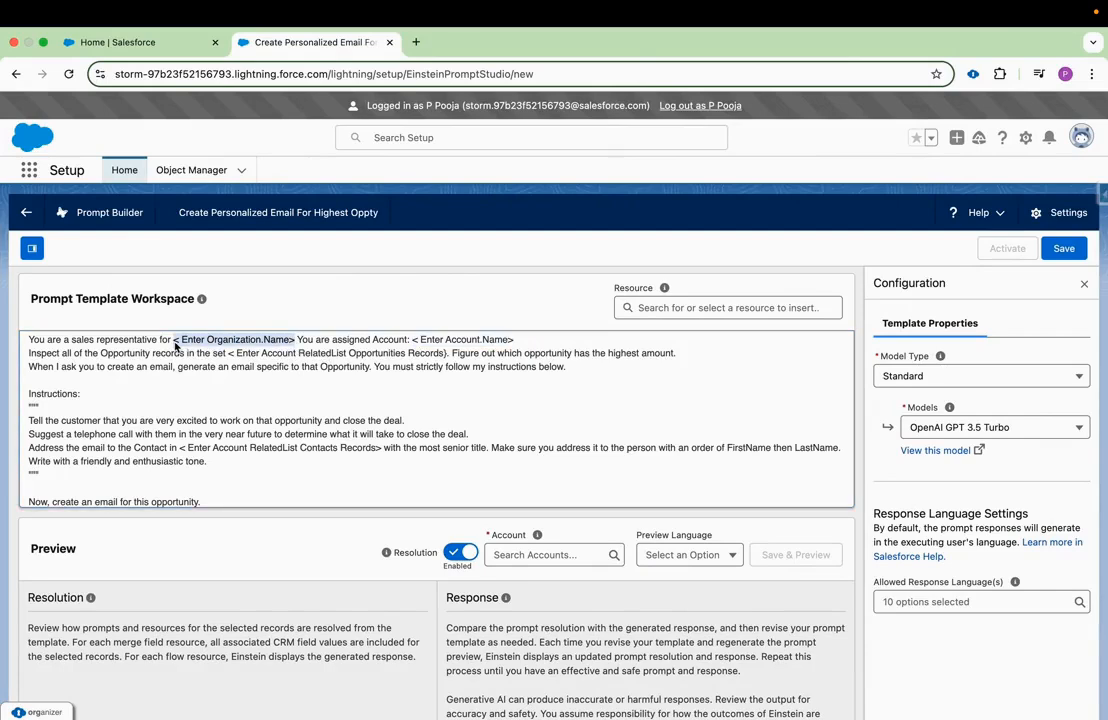
key("BackSpace")
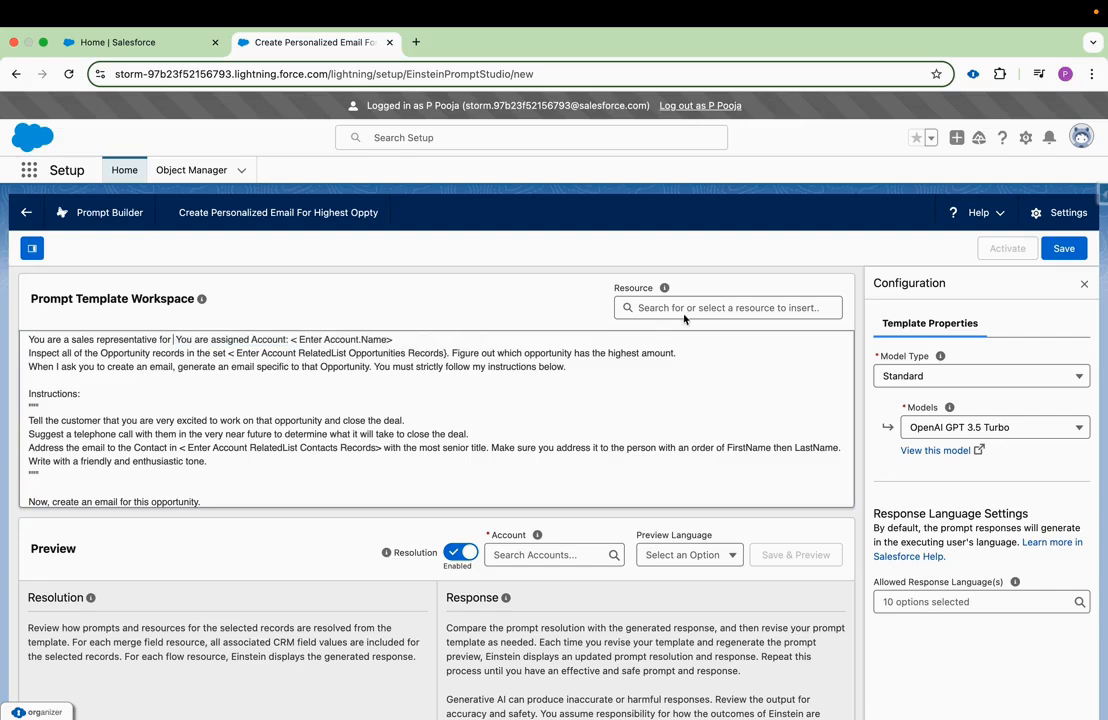
left_click(631, 308)
left_click(677, 420)
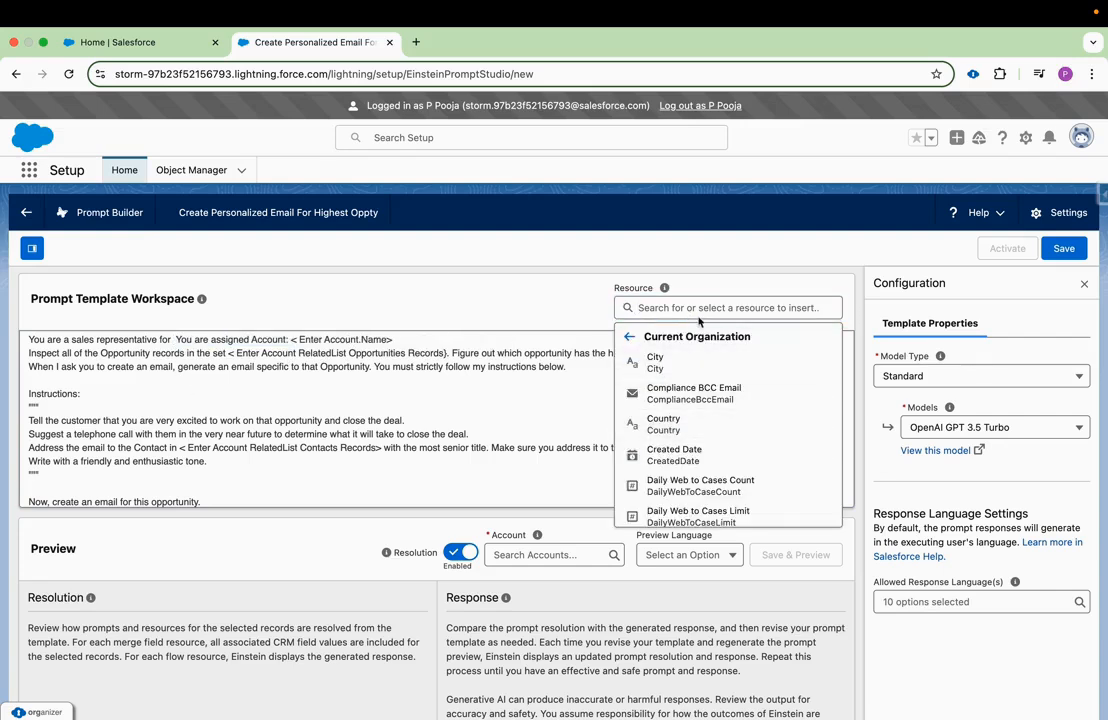
type("name")
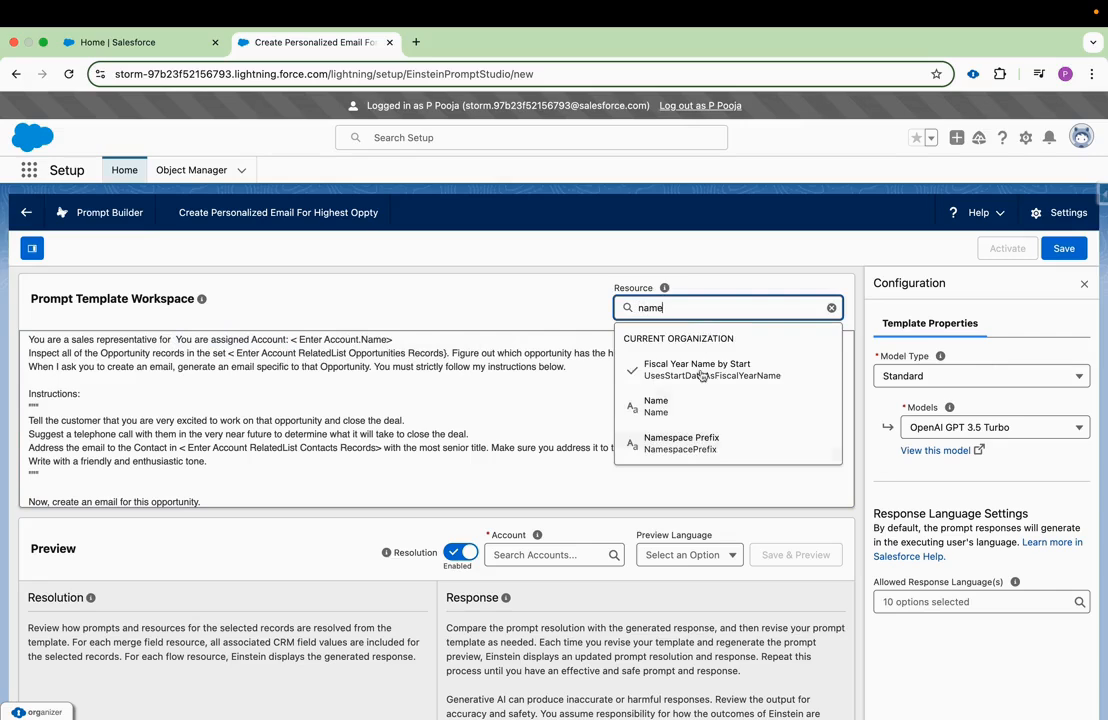
left_click(656, 405)
Replace the '< Enter Account.Name>' placeholder with the Account Name resource from the Account source.
left_click(381, 341)
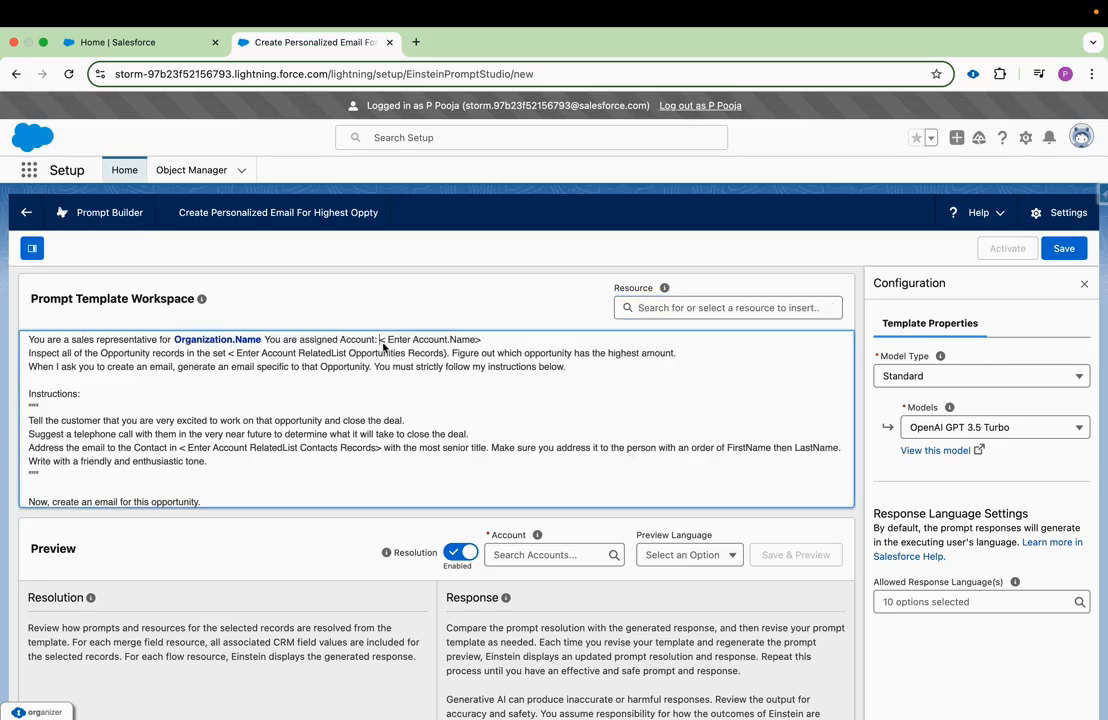
left_click_drag(383, 346, 484, 343)
key("BackSpace")
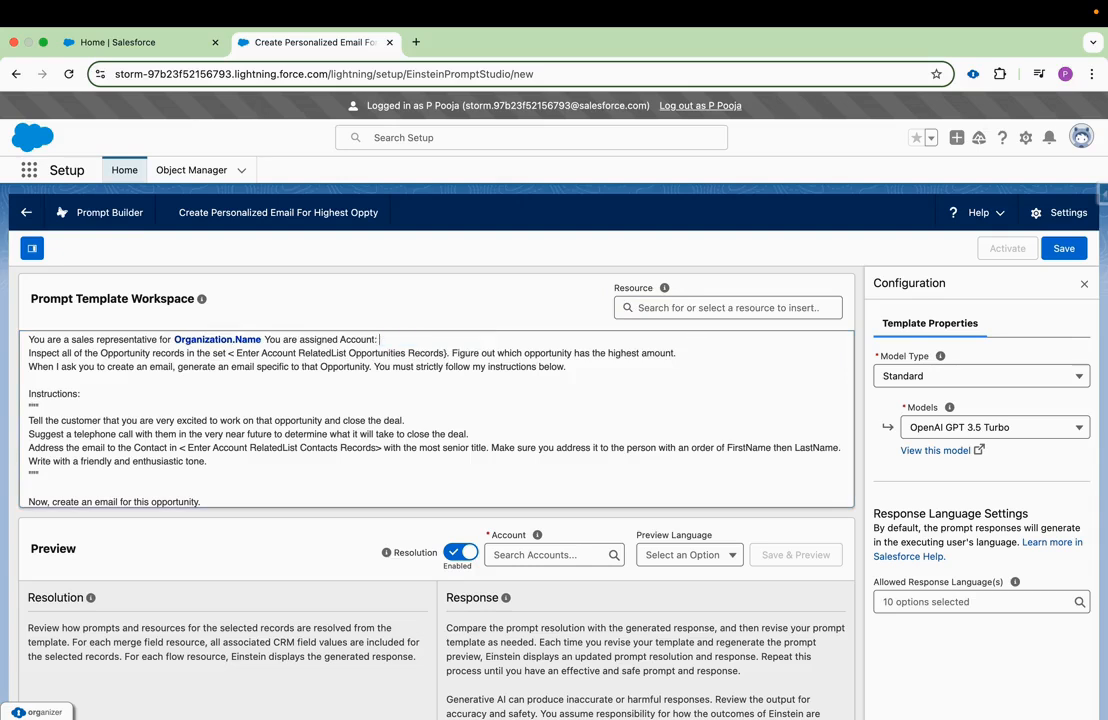
left_click(634, 311)
left_click(668, 456)
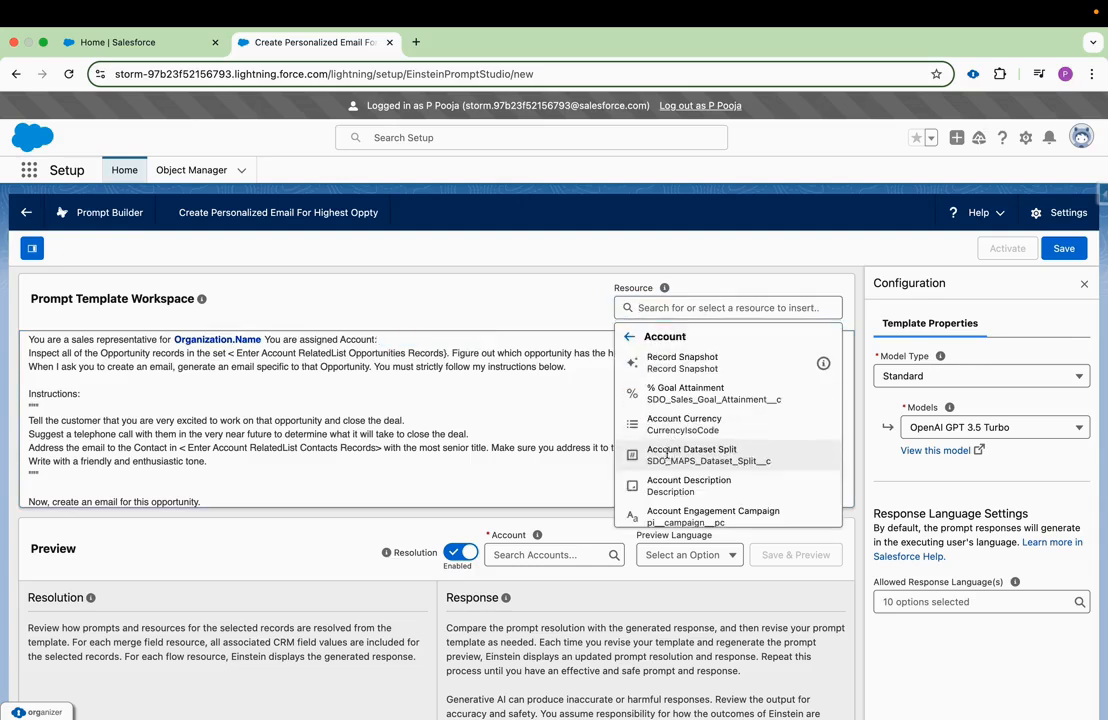
left_click(665, 316)
type("name")
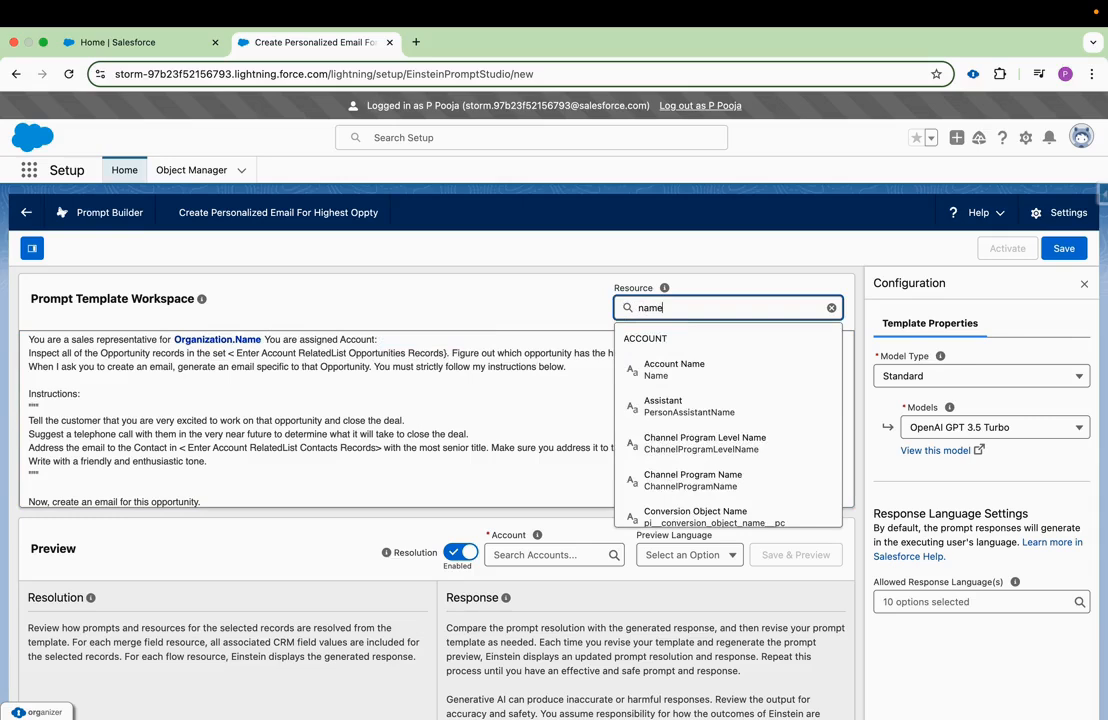
left_click(683, 376)
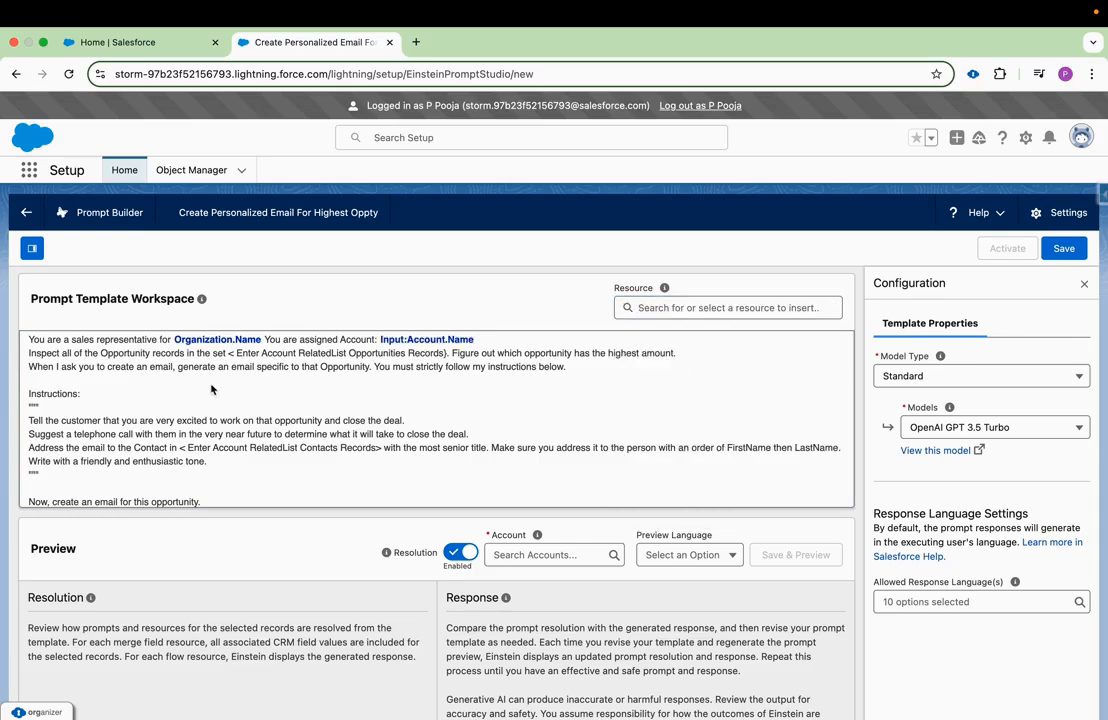
left_click_drag(29, 357, 362, 356)
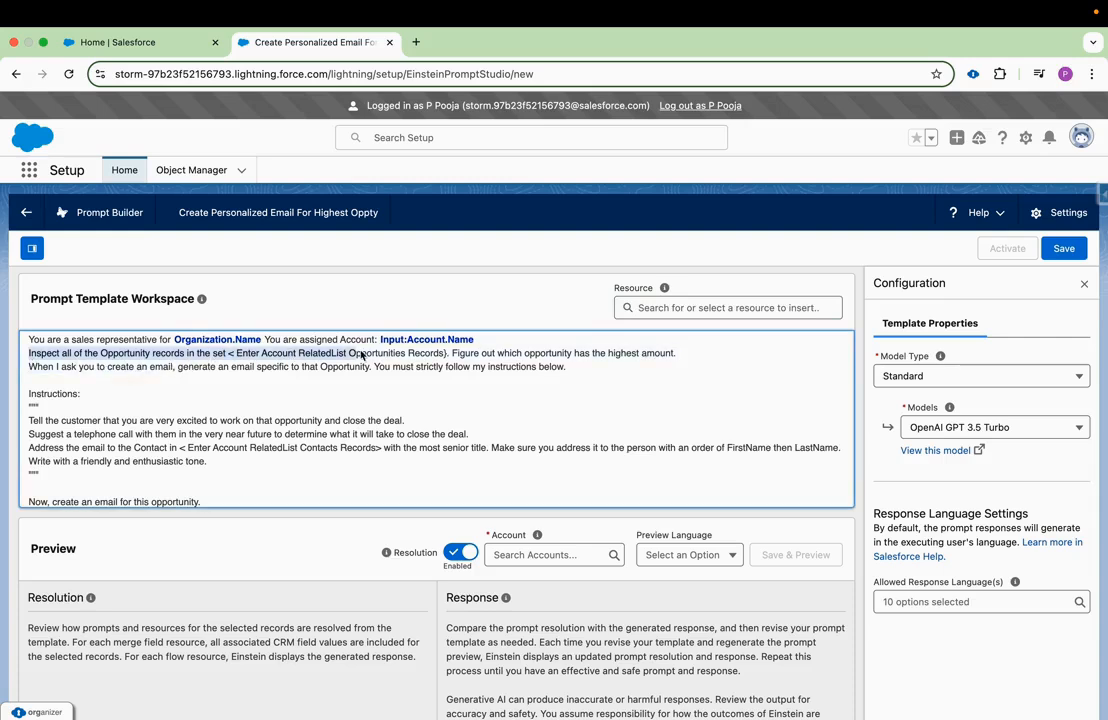
left_click(421, 359)
left_click_drag(448, 357, 232, 362)
left_click_drag(457, 355, 673, 355)
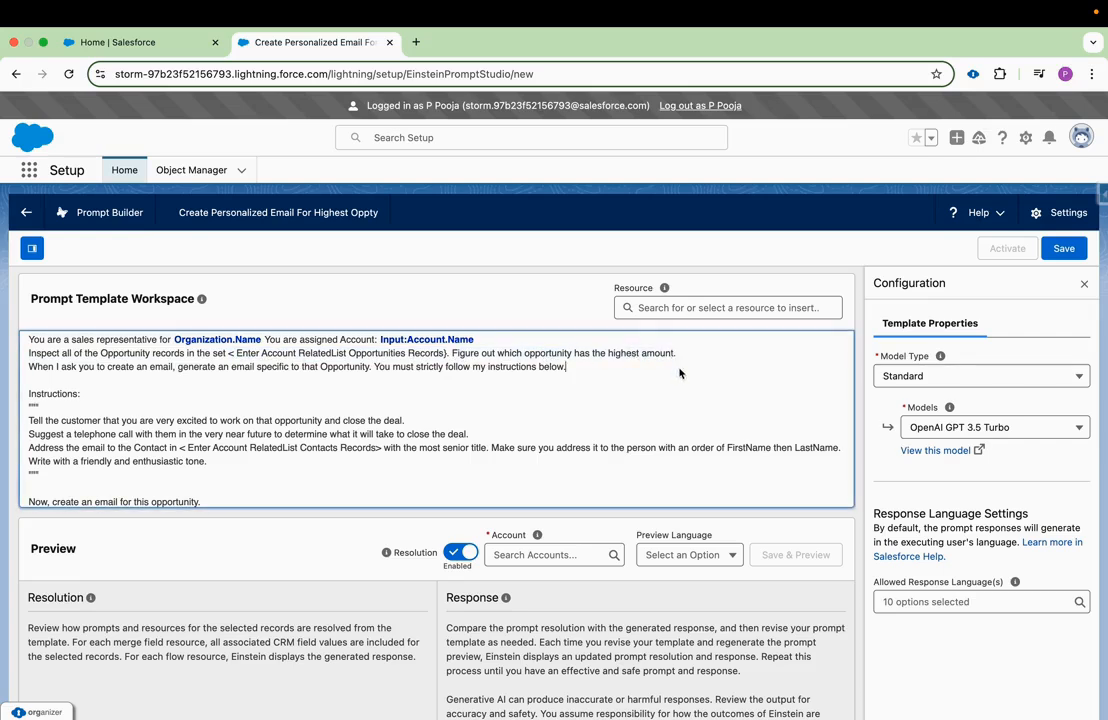
left_click(466, 360)
Replace the 'Enter Account RelatedList Opportunities Records' placeholder with the Opportunities related list resource from the Account source.
left_click_drag(446, 356, 231, 362)
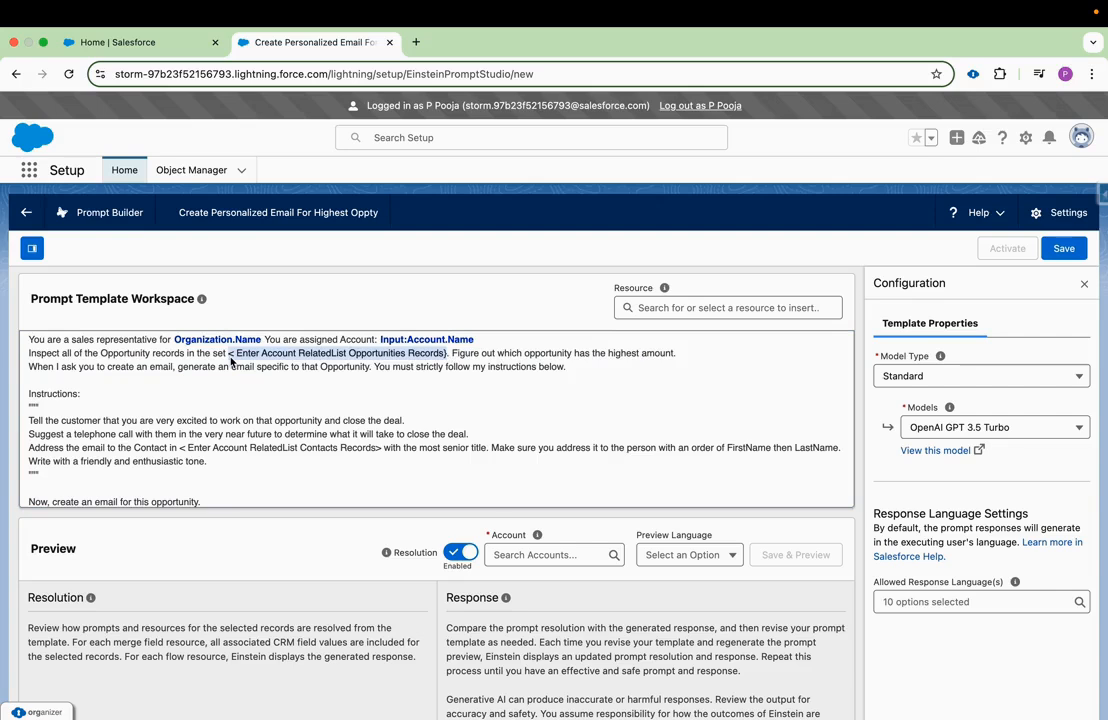
key("BackSpace")
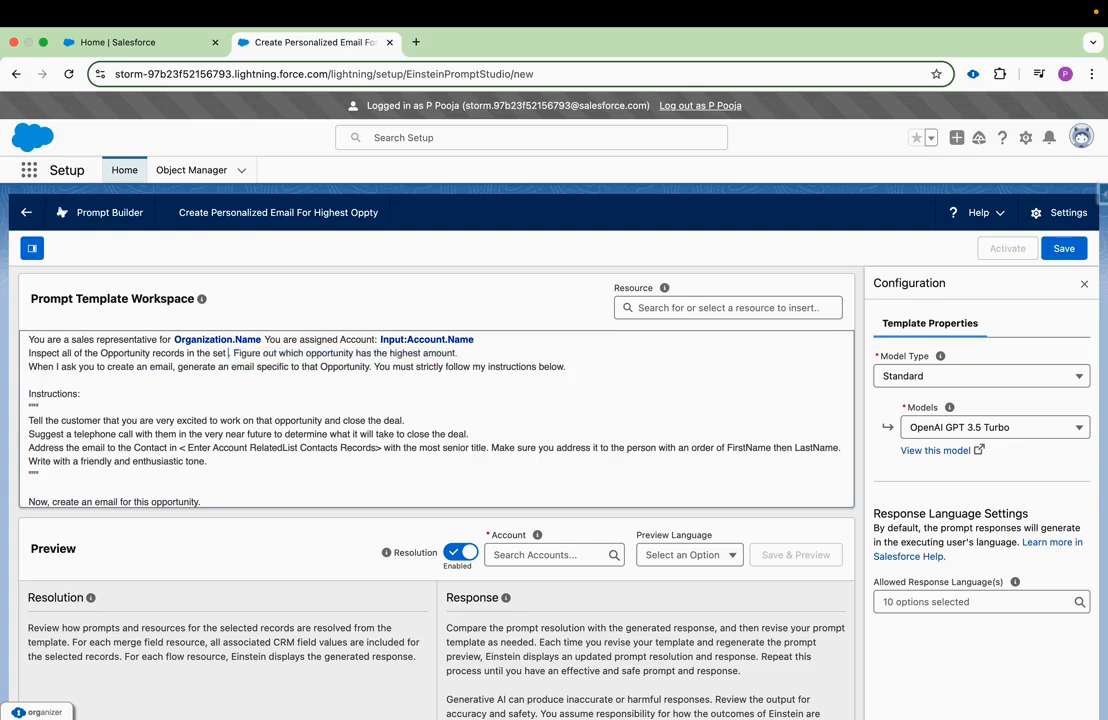
left_click(712, 308)
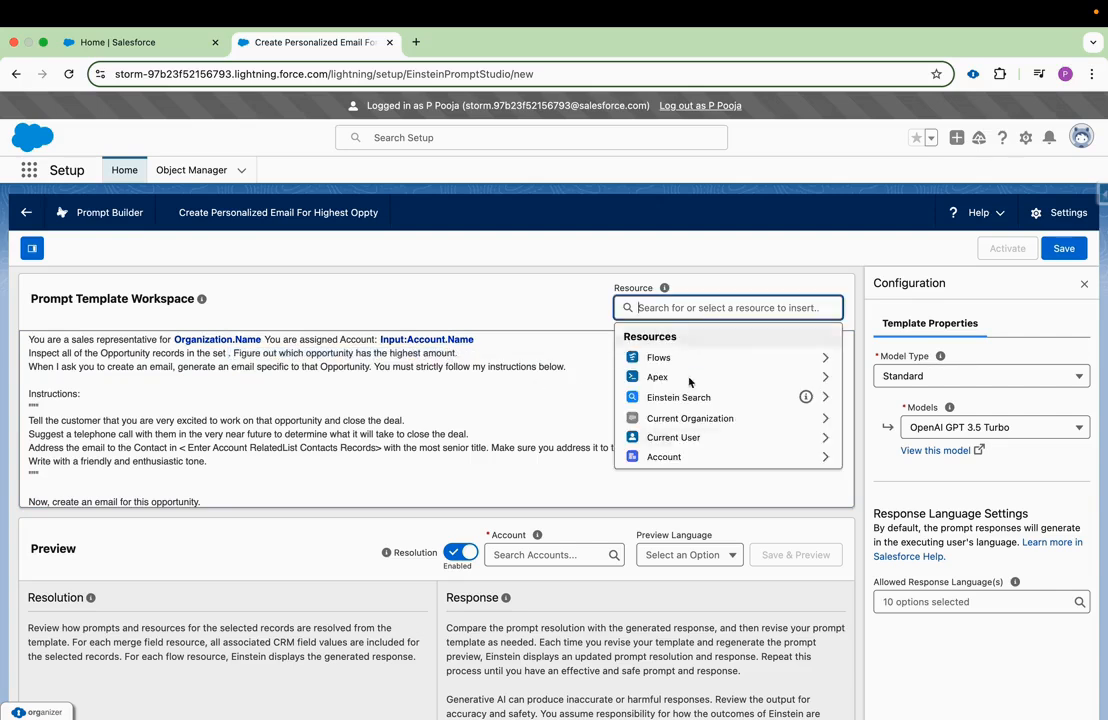
left_click(664, 457)
scroll(710, 453, "down", 5)
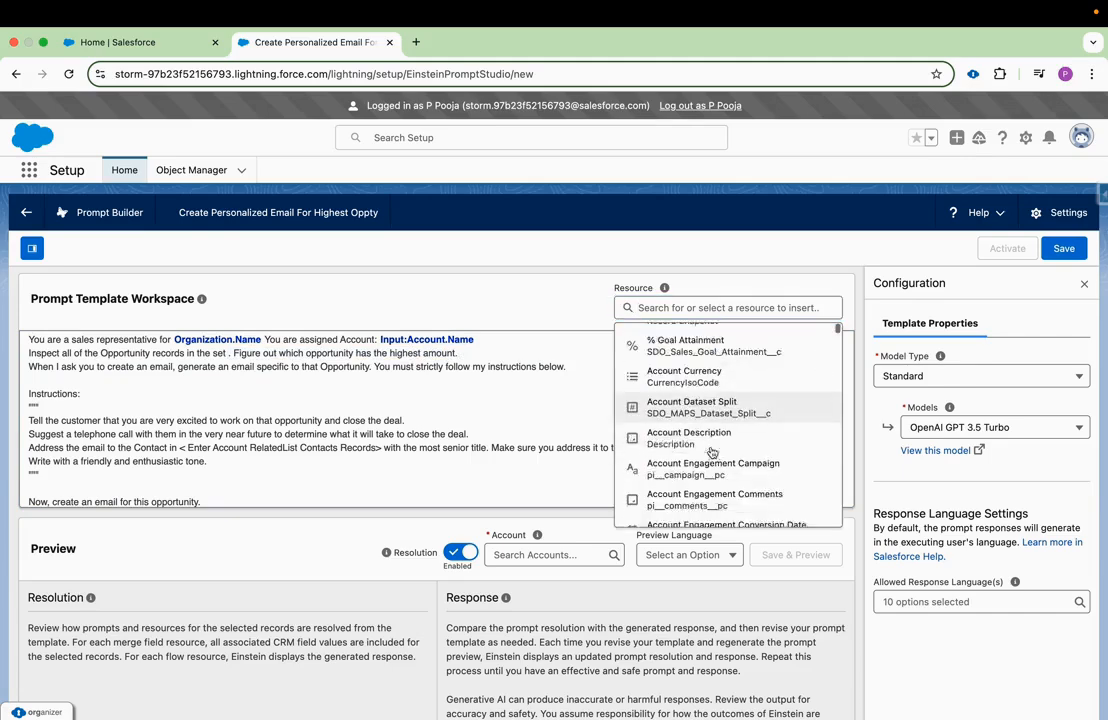
left_click_drag(837, 336, 821, 511)
scroll(678, 383, "up", 5)
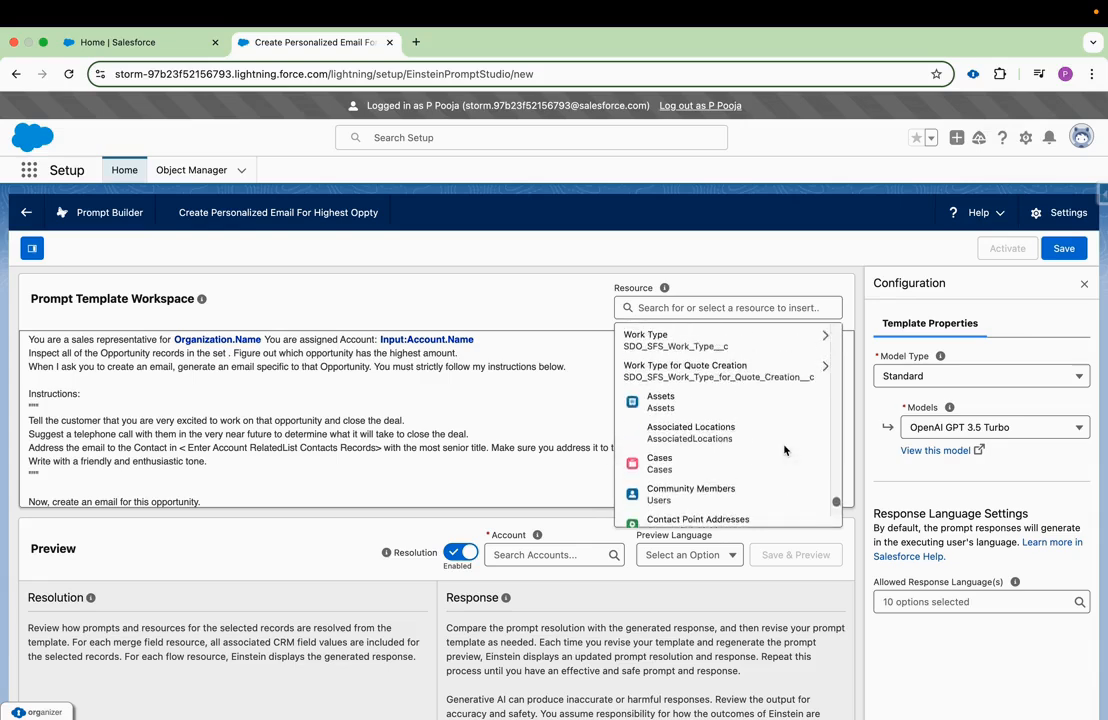
scroll(678, 383, "down", 2)
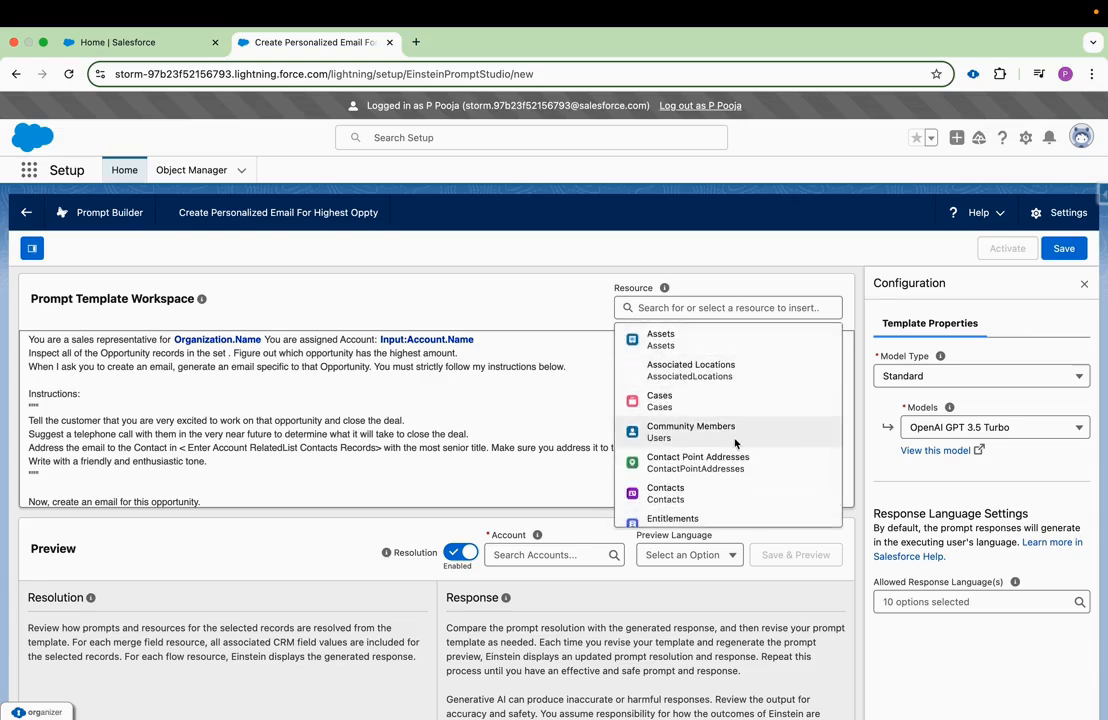
scroll(730, 445, "down", 2)
scroll(722, 415, "up", 1)
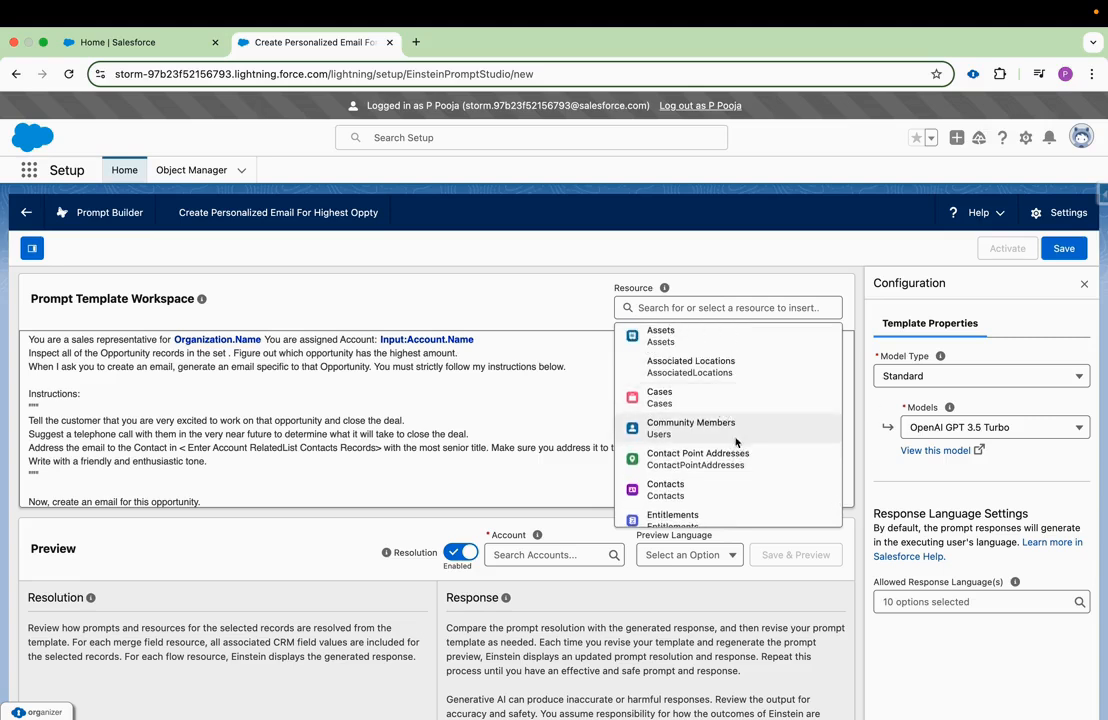
scroll(740, 440, "down", 2)
scroll(742, 458, "down", 4)
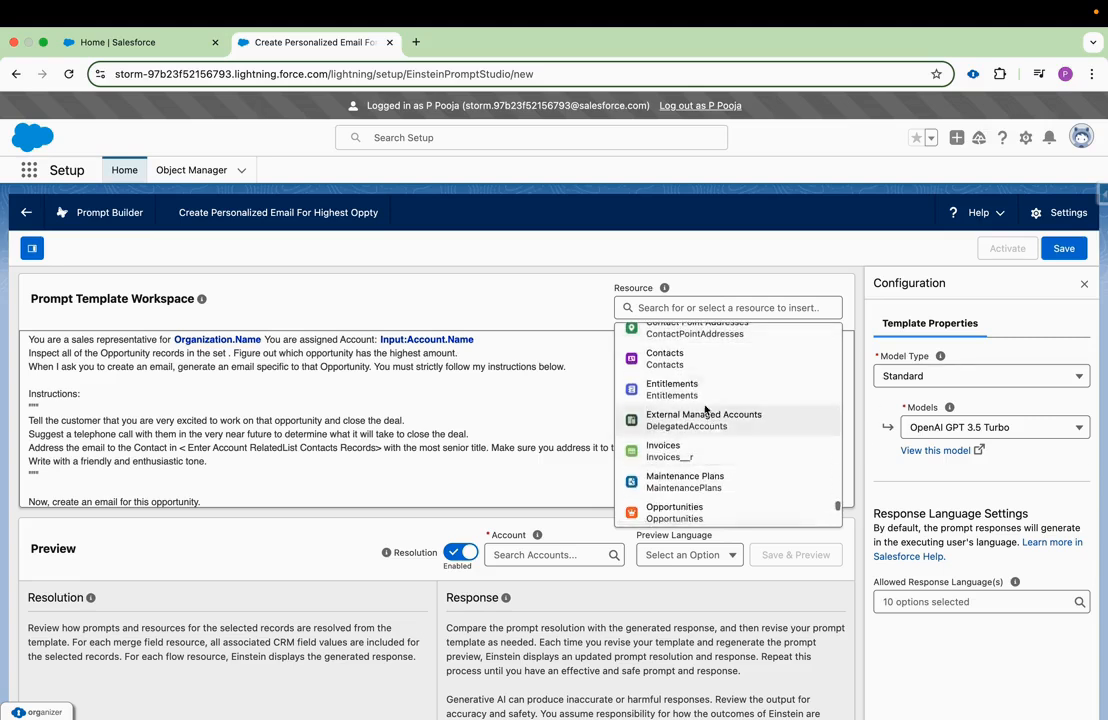
scroll(730, 470, "down", 4)
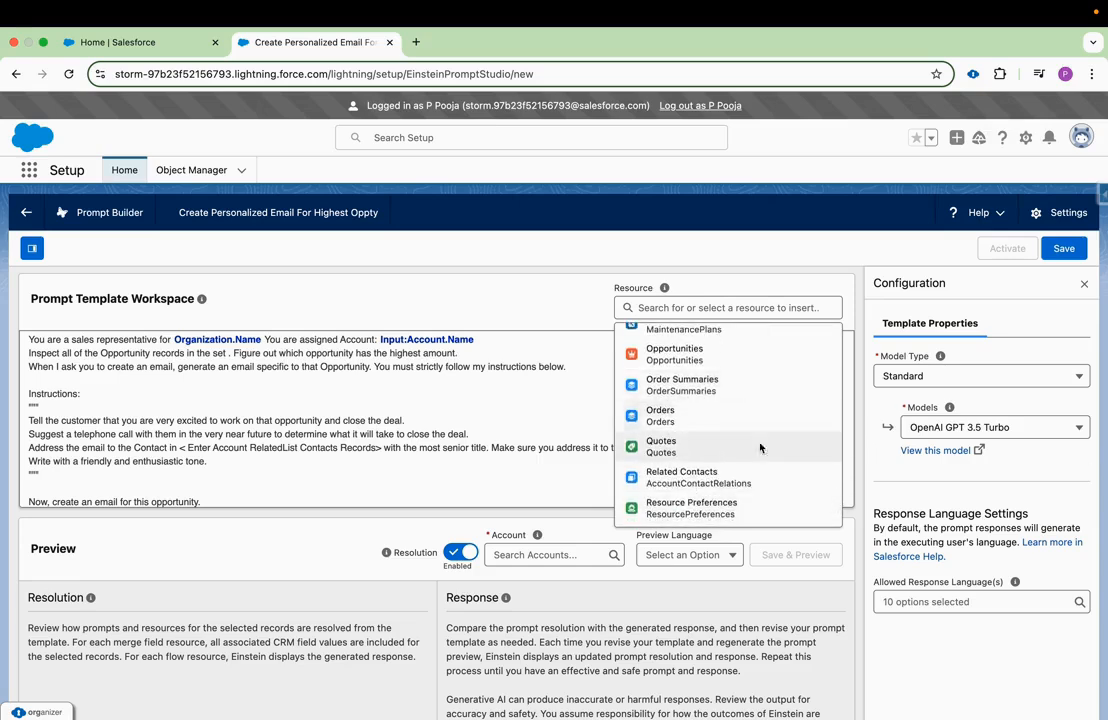
scroll(756, 460, "up", 2)
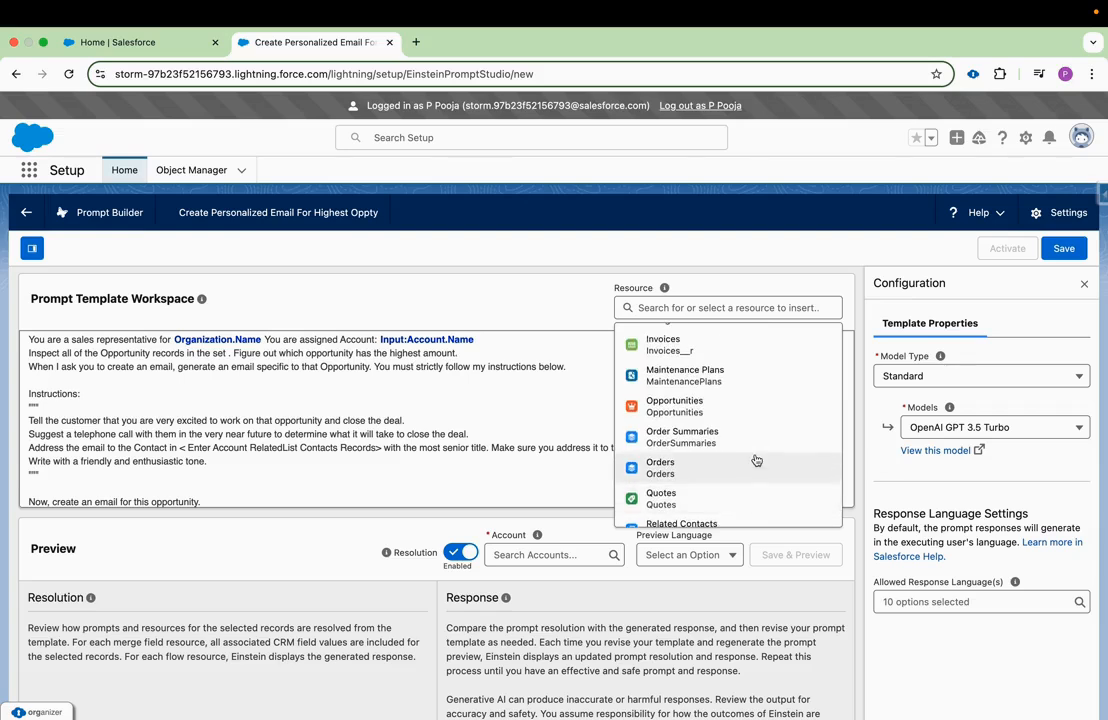
left_click(677, 405)
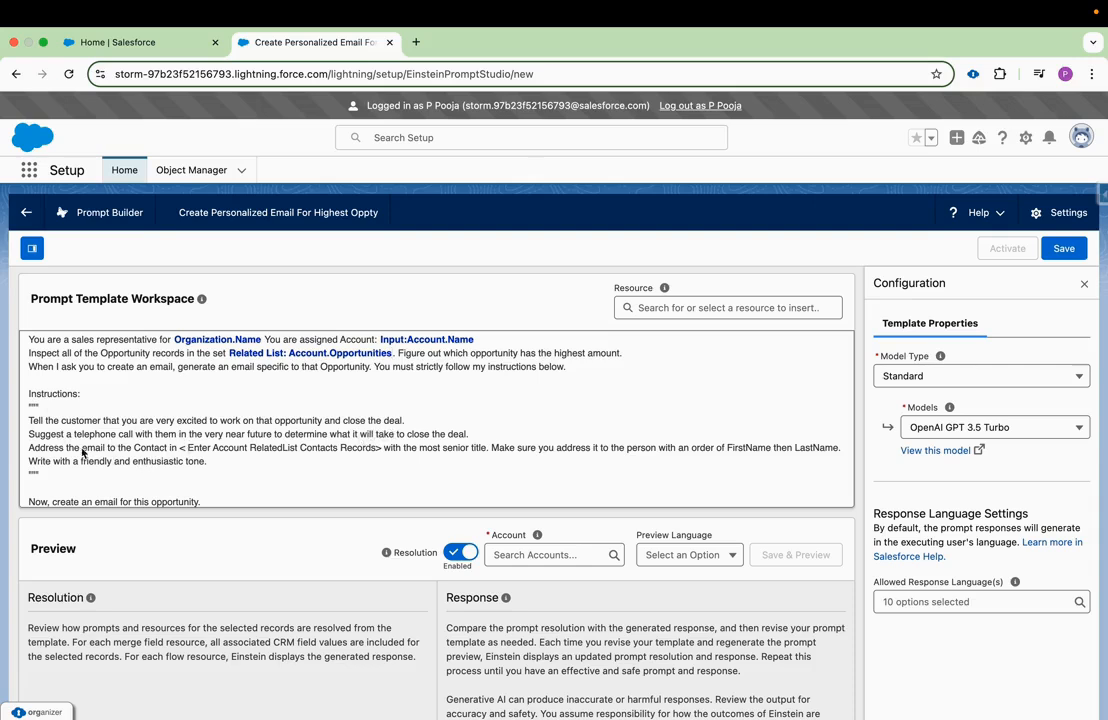
Replace the 'Enter Account RelatedList Contacts Records' placeholder with the Contacts related list resource from the Account source.
left_click_drag(28, 447, 352, 455)
left_click(181, 452)
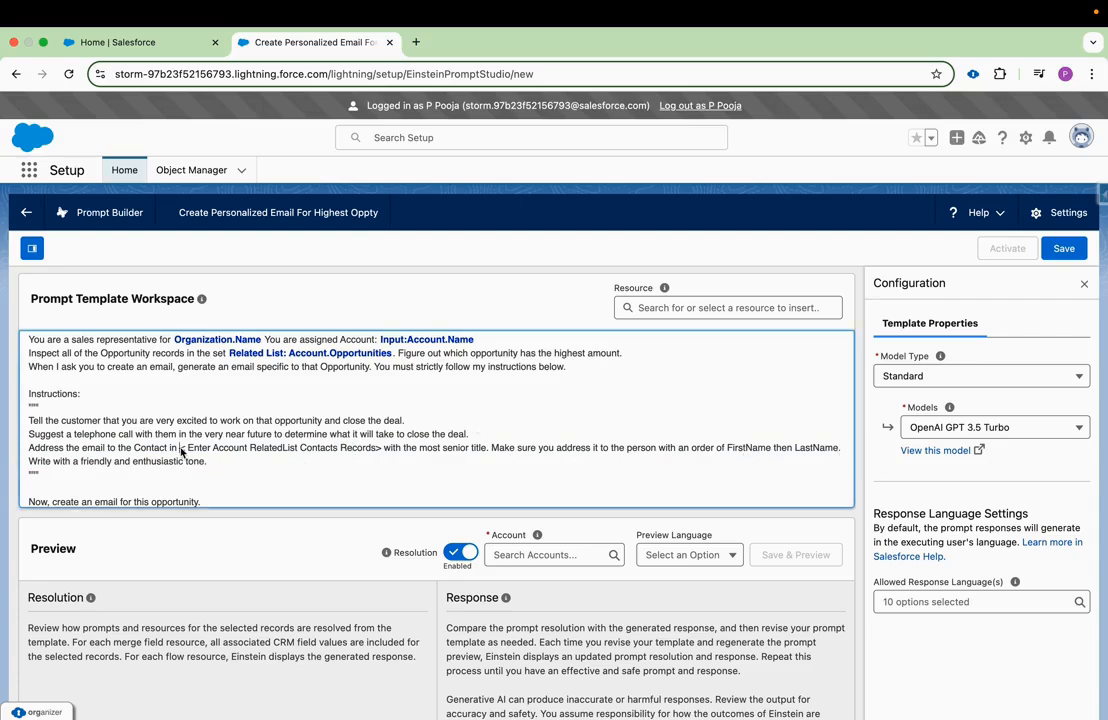
left_click_drag(181, 452, 383, 452)
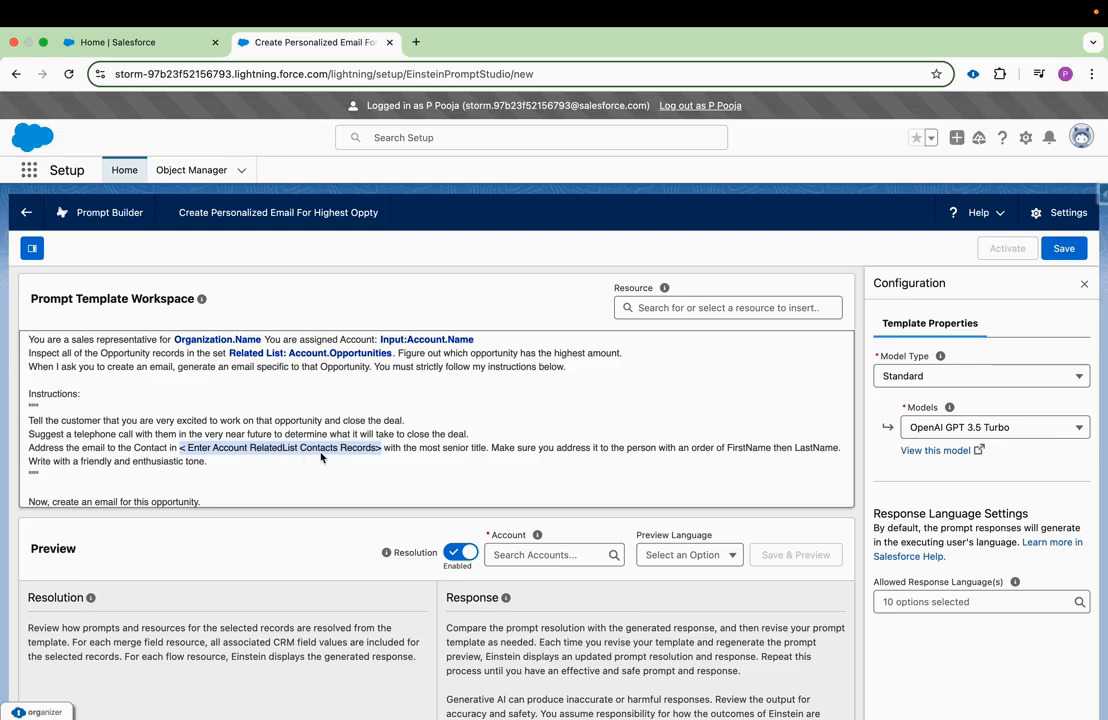
key("BackSpace")
left_click(700, 308)
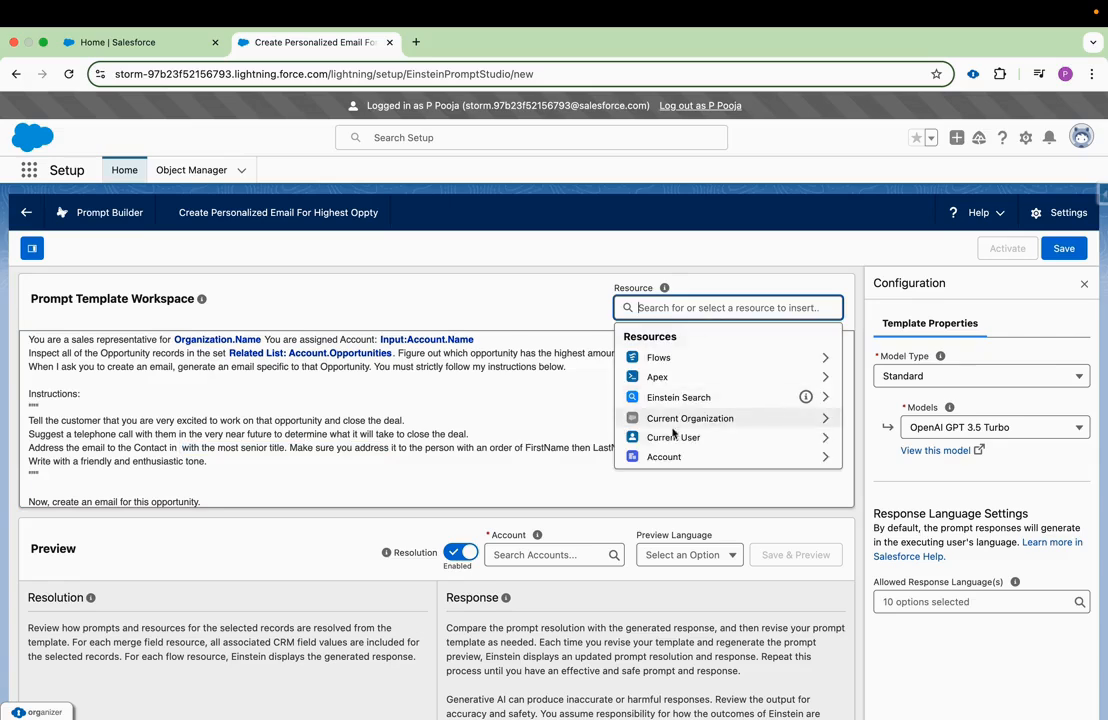
left_click(655, 456)
scroll(700, 430, "down", 5)
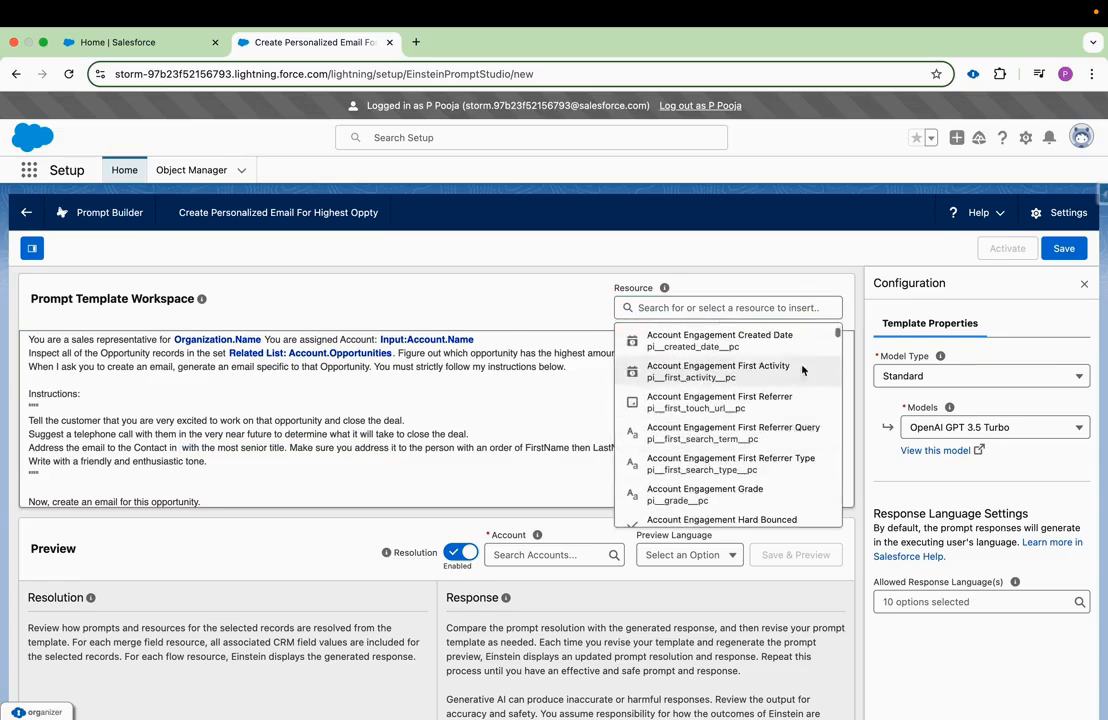
left_click_drag(837, 331, 826, 513)
scroll(700, 376, "up", 1)
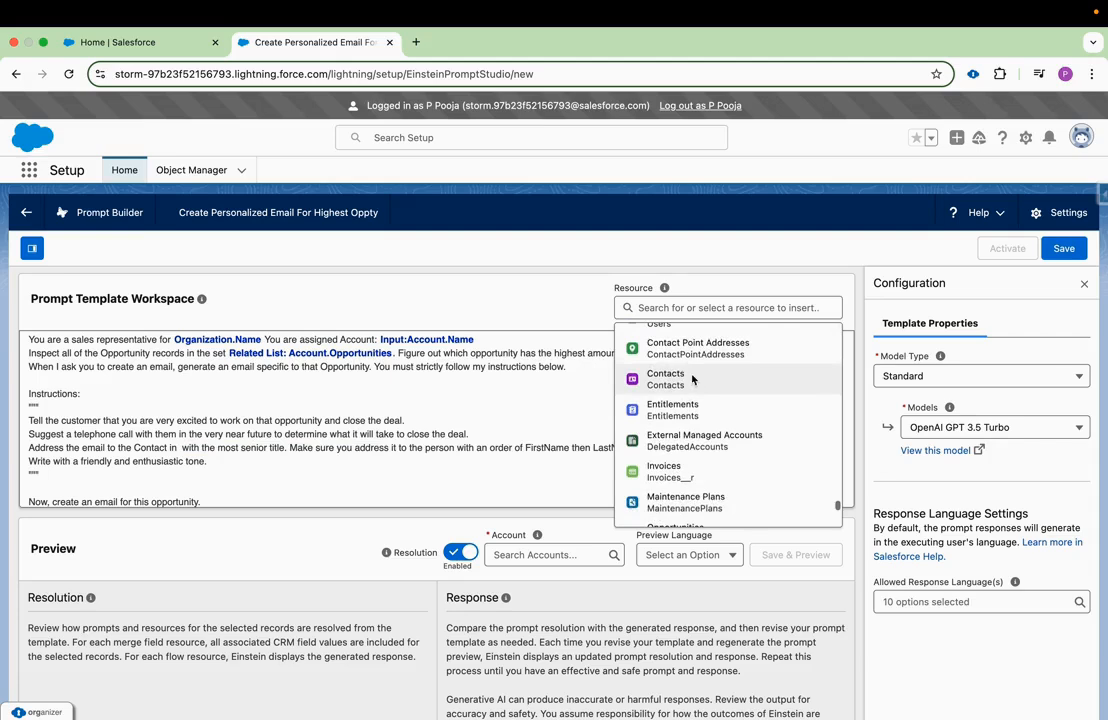
left_click(676, 380)
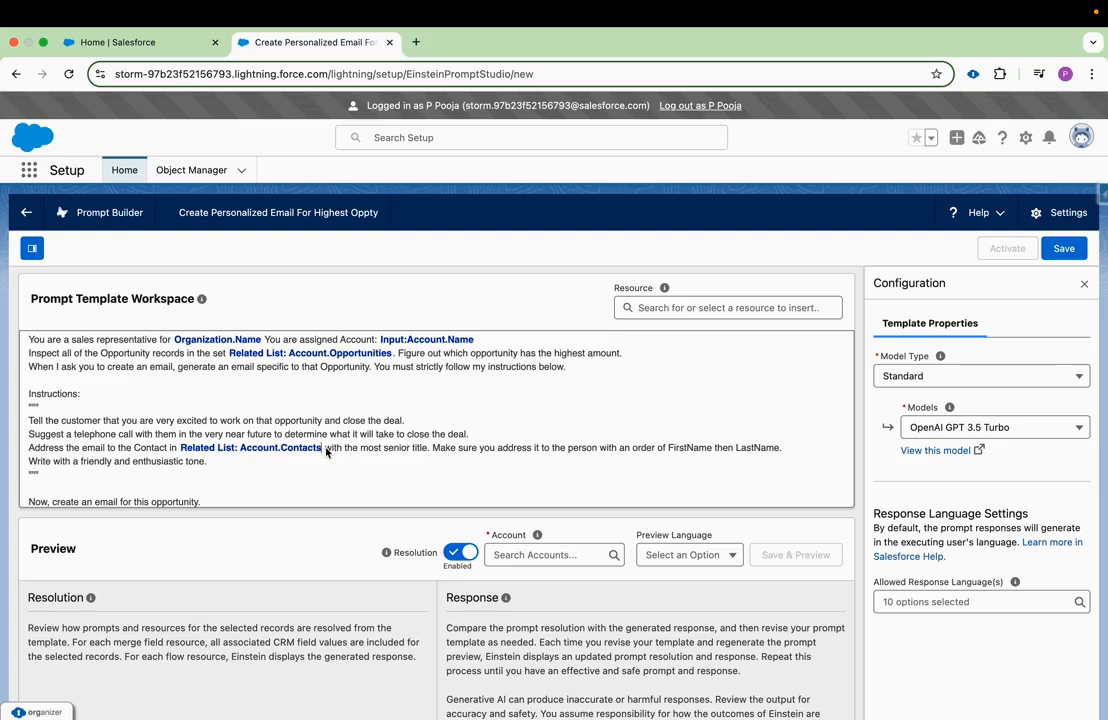
Review the completed prompt text, including the Opportunities related list reference and the instruction about the highest amount.
scroll(366, 467, "up", 1)
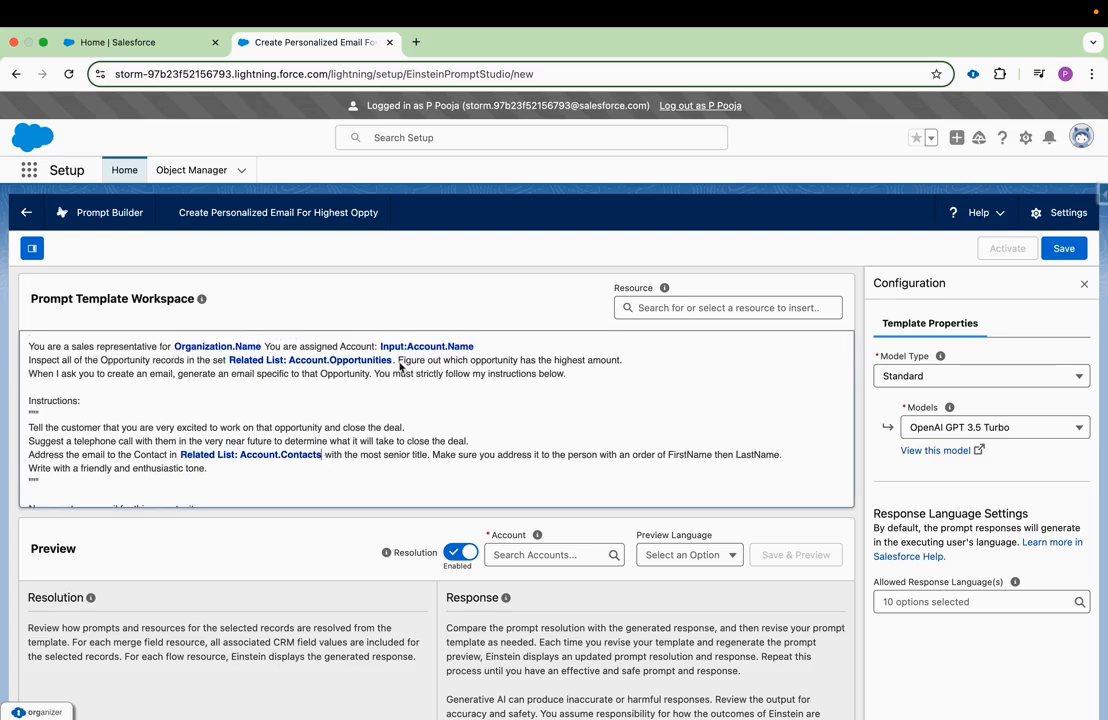
left_click_drag(394, 361, 229, 366)
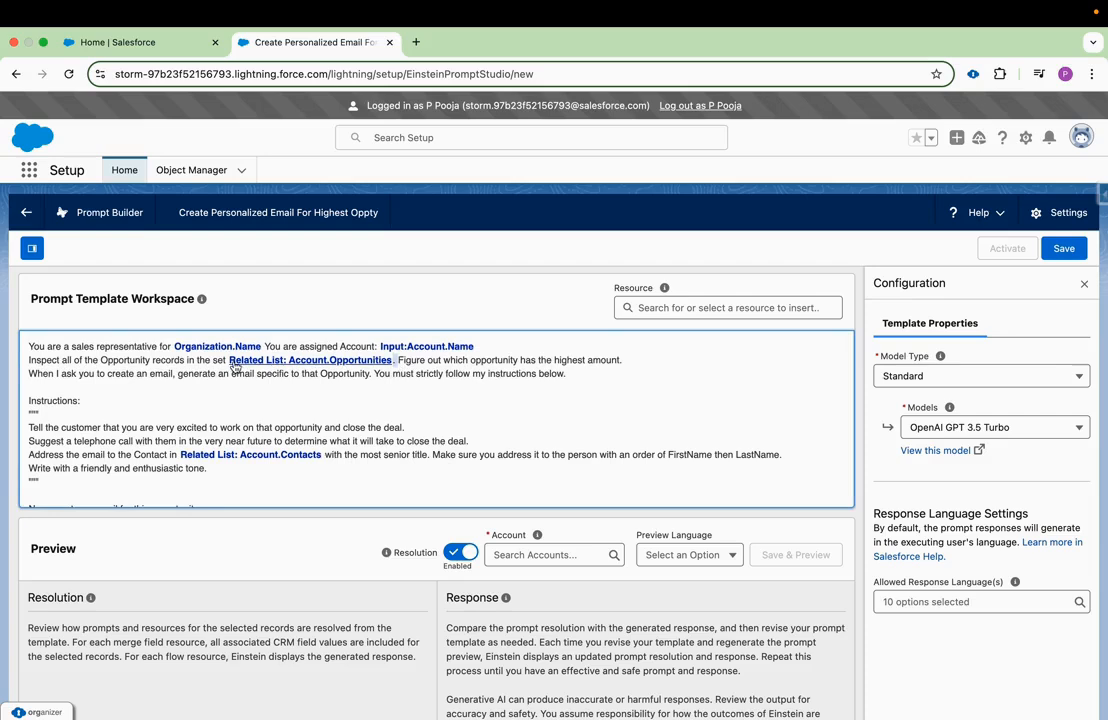
left_click(376, 373)
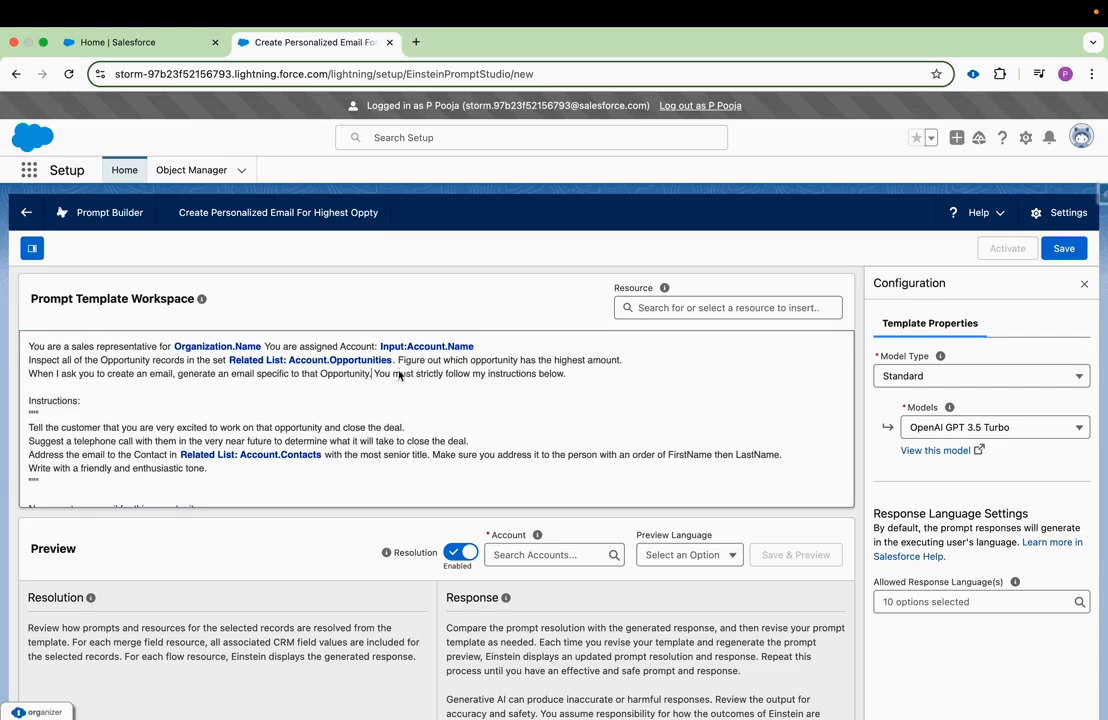
left_click_drag(622, 360, 440, 362)
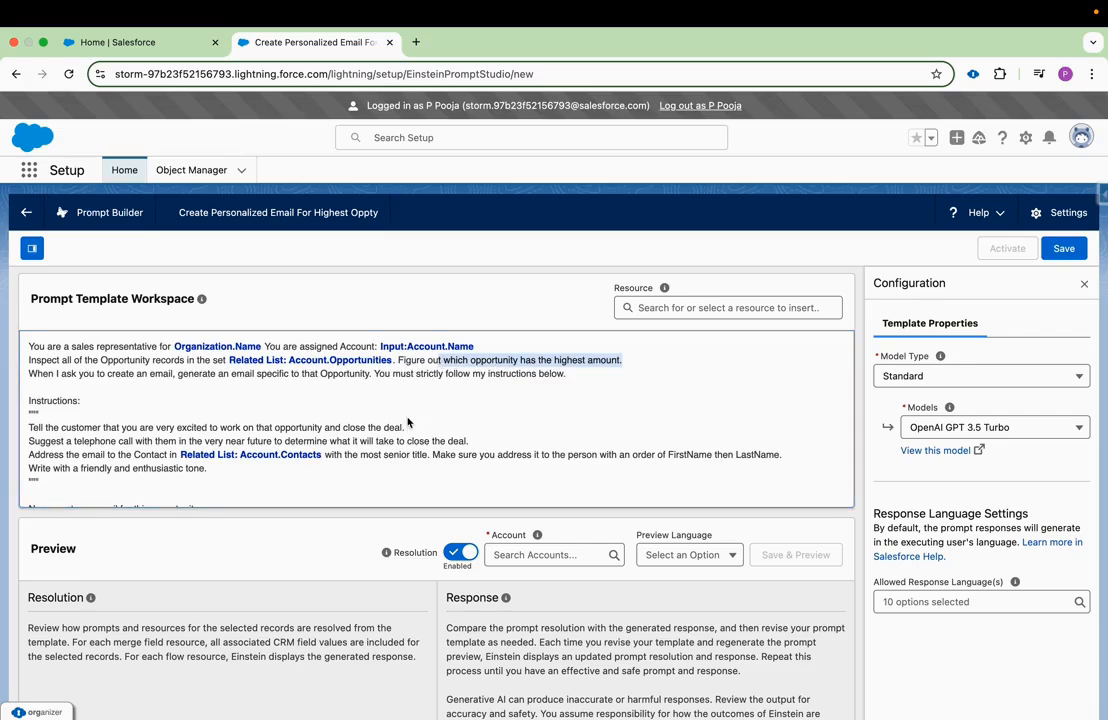
scroll(387, 464, "down", 1)
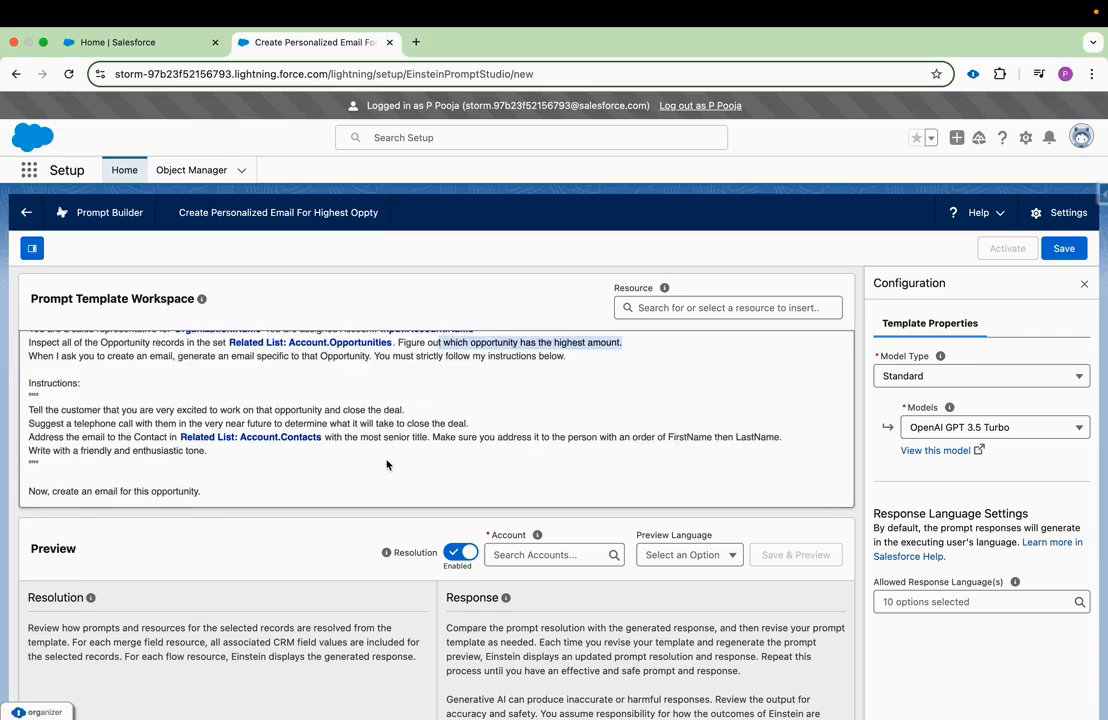
scroll(387, 464, "up", 1)
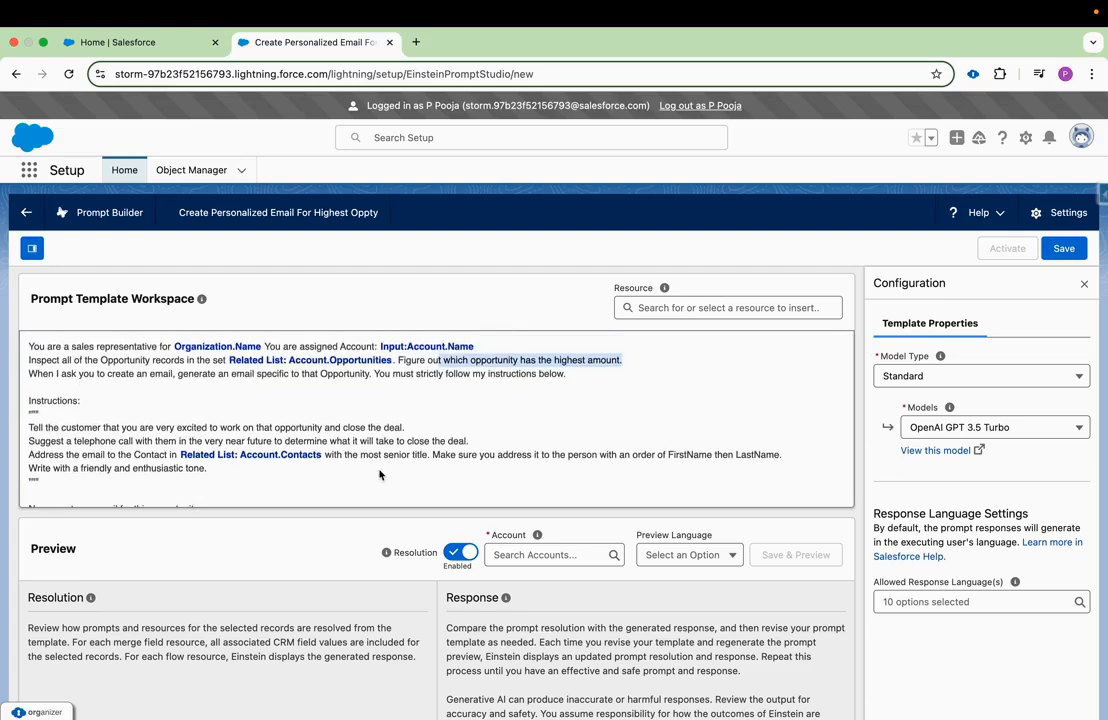
scroll(598, 500, "down", 1)
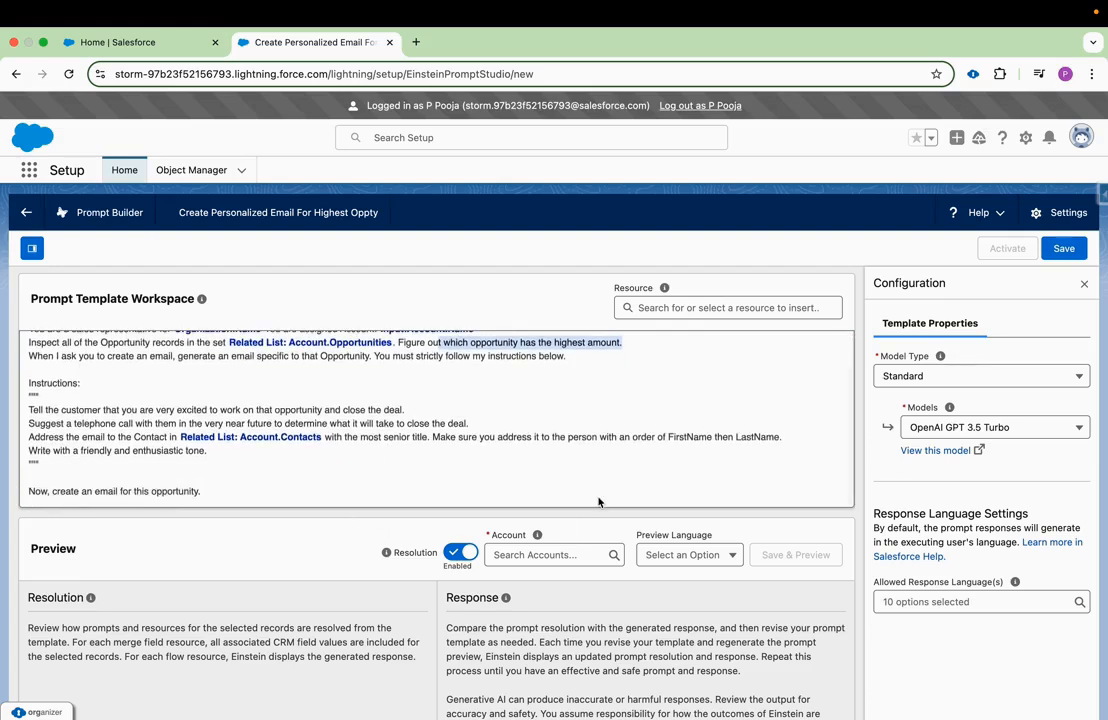
left_click(594, 558)
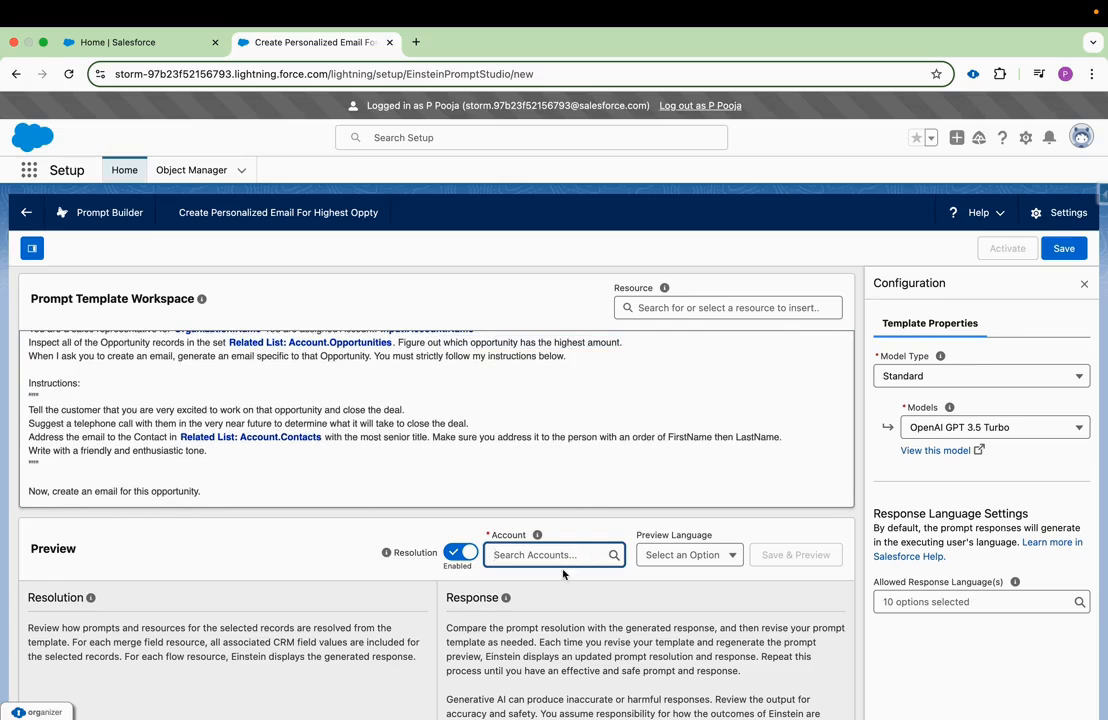
type("lar")
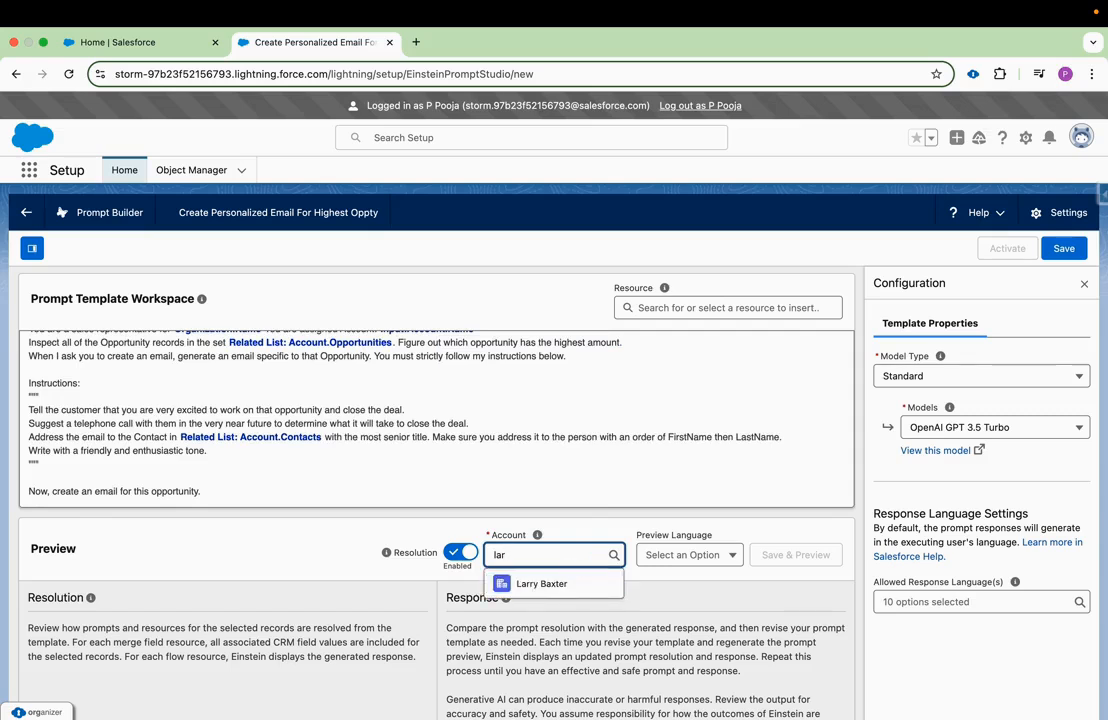
key("BackSpace")
key("BackSpace")
key("BackSpace")
Choose Omega, Inc. as the preview account, then save the template and generate its preview.
type("ome")
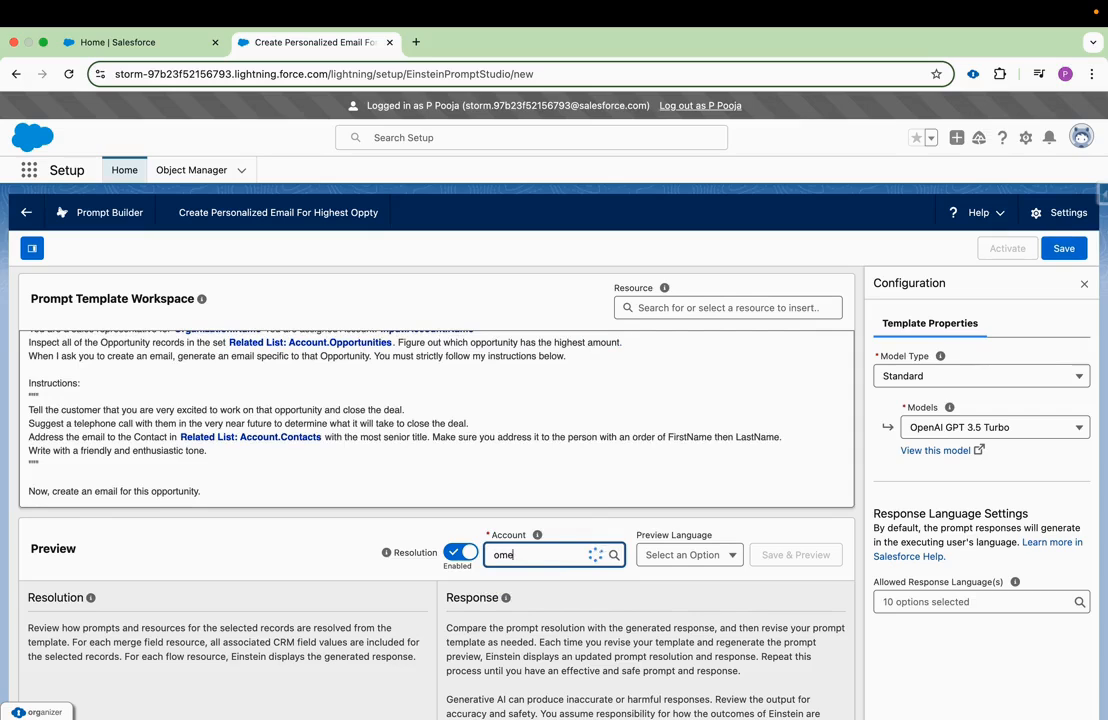
left_click(560, 362)
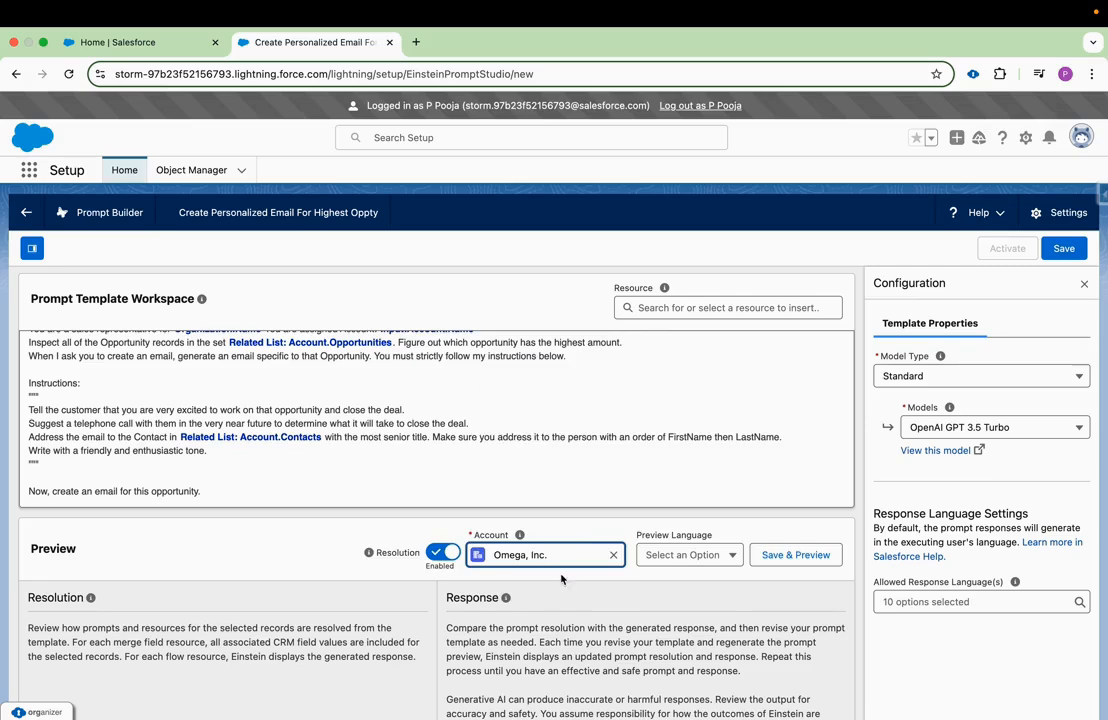
left_click(796, 554)
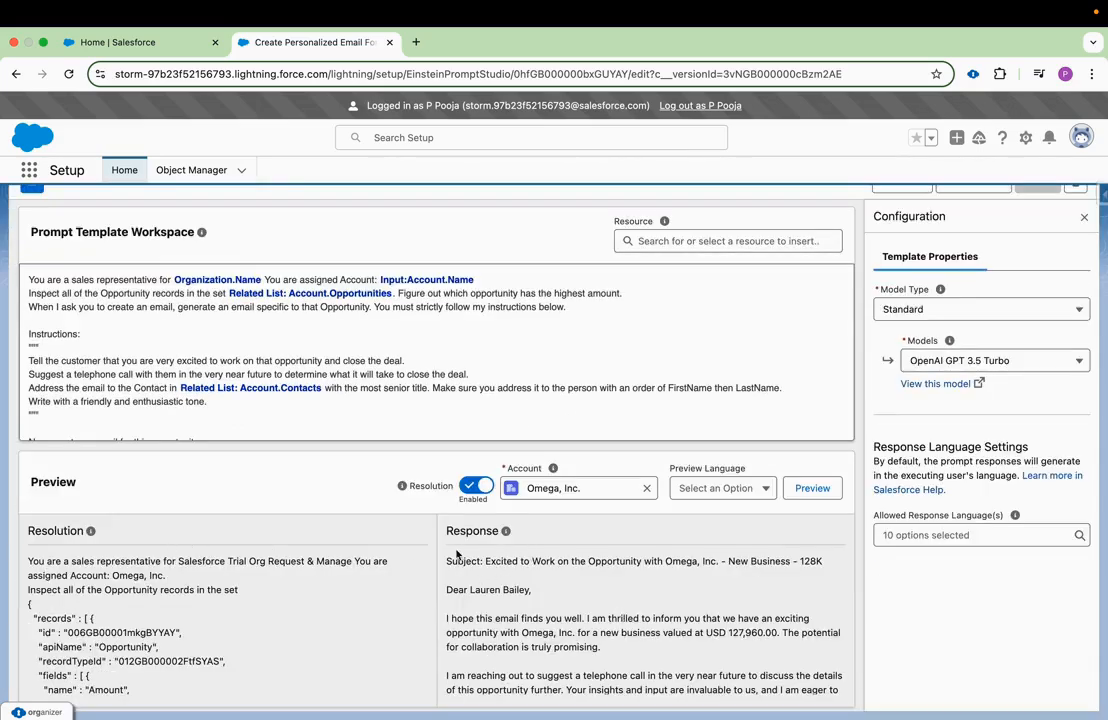
Examine the resolved opportunity records in the Resolution and read through the generated email in the Response.
scroll(298, 626, "down", 2)
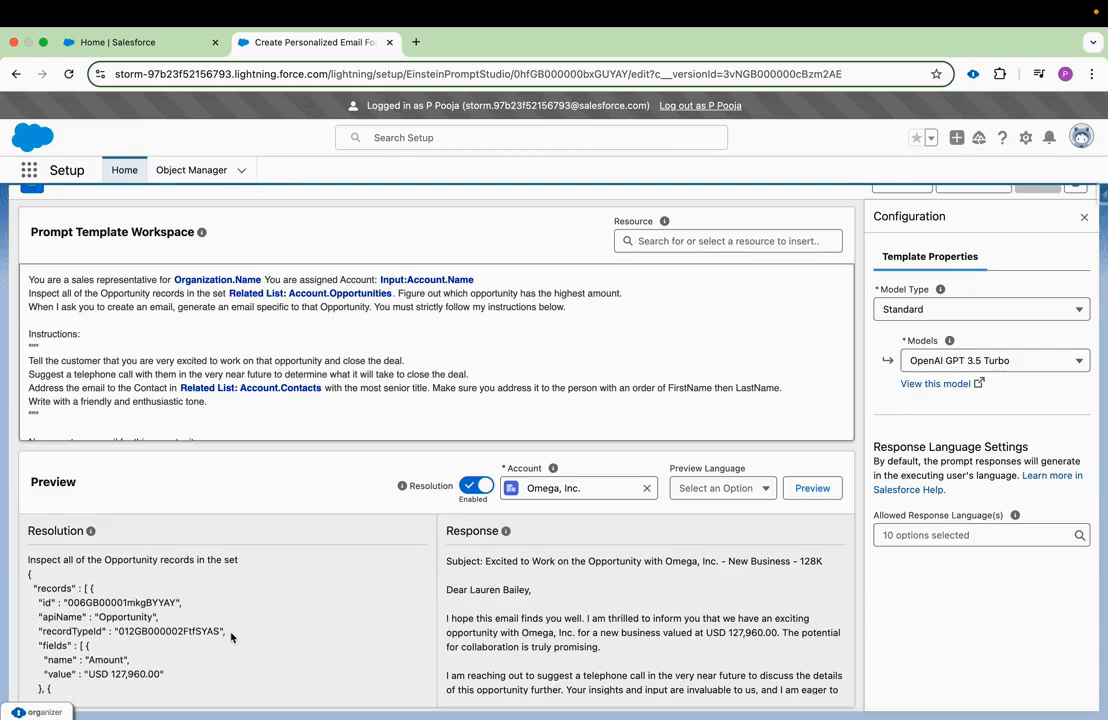
scroll(177, 645, "down", 3)
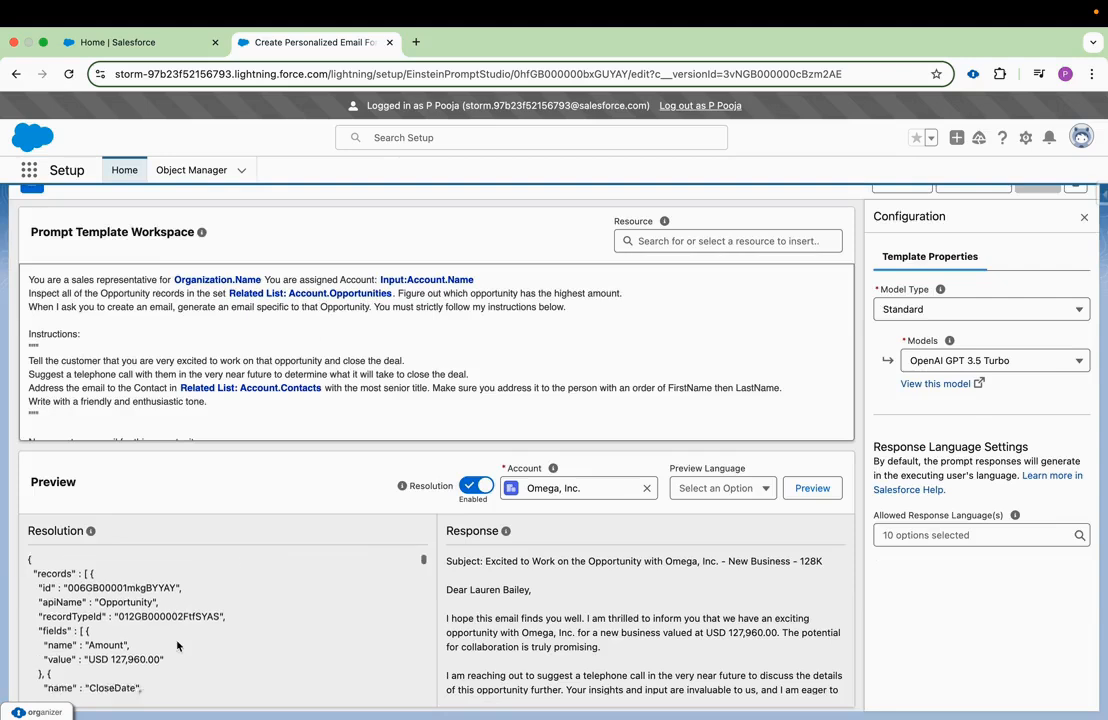
scroll(177, 645, "down", 6)
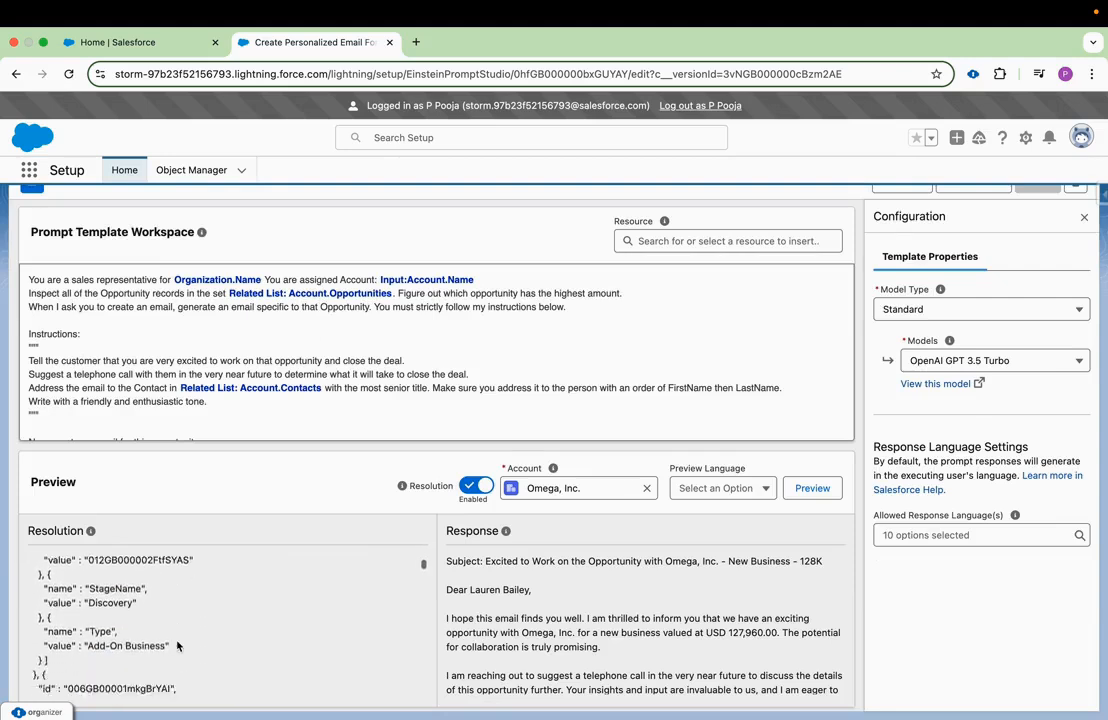
scroll(177, 645, "down", 3)
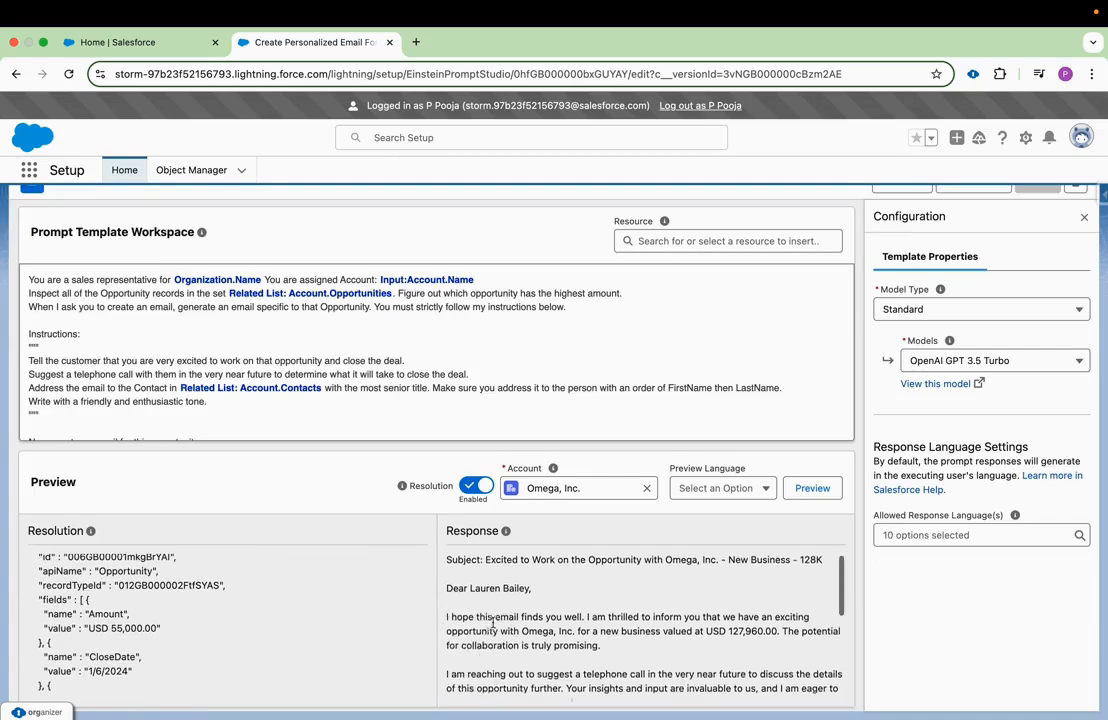
scroll(520, 630, "down", 1)
scroll(570, 642, "down", 5)
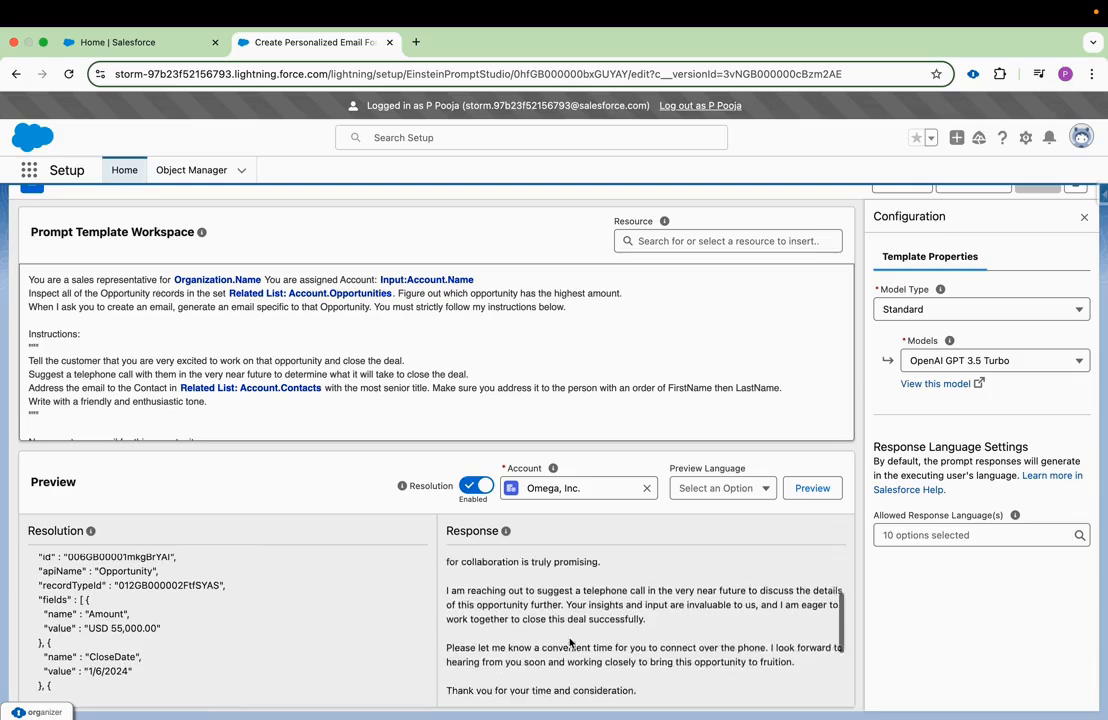
scroll(570, 642, "up", 4)
scroll(570, 642, "up", 1)
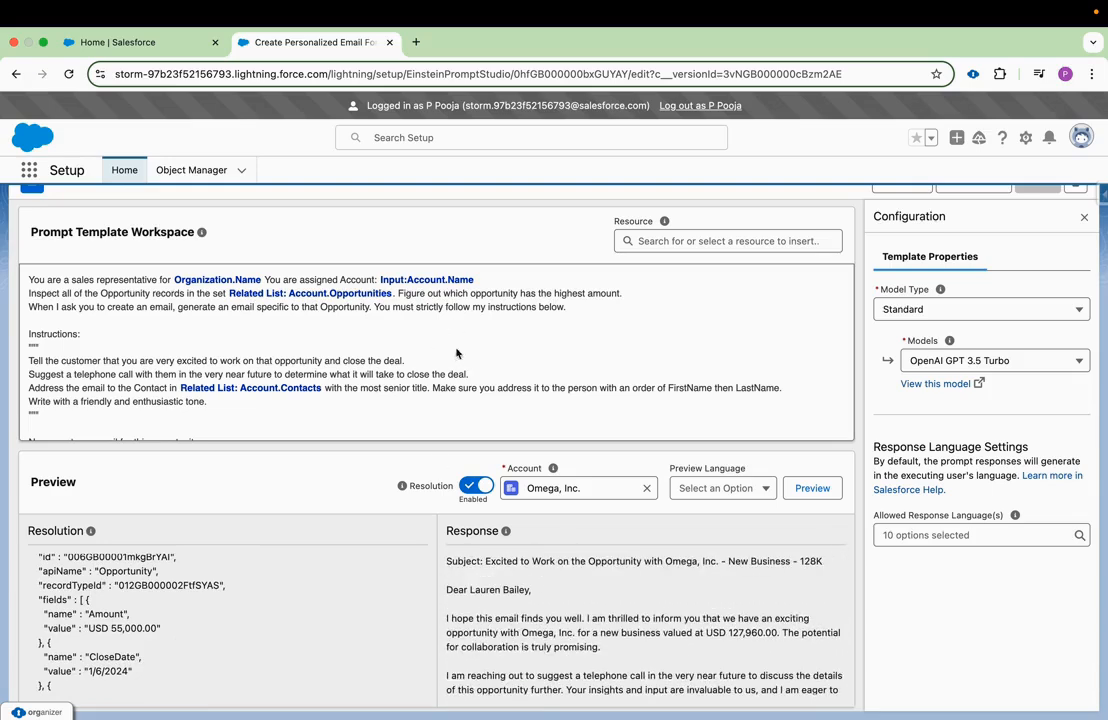
Read through the generated email in the Response, checking its subject line, greeting, body paragraphs and closing.
mouse_move(402, 486)
scroll(587, 628, "up", 1)
scroll(587, 628, "down", 1)
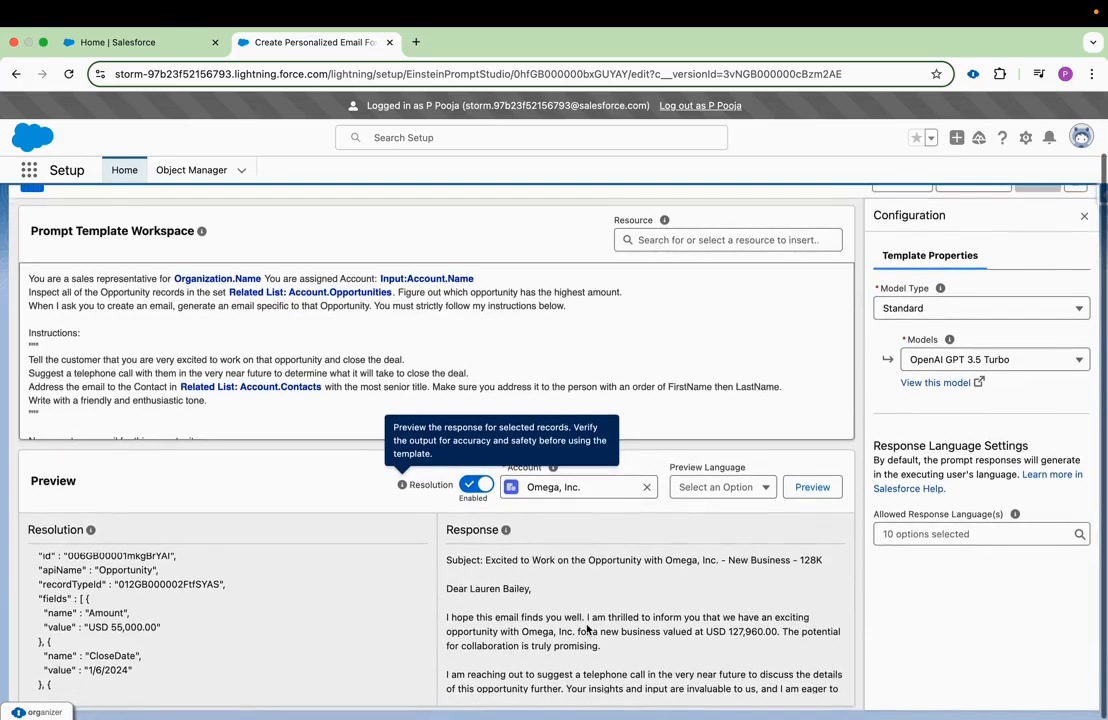
left_click_drag(558, 563, 674, 566)
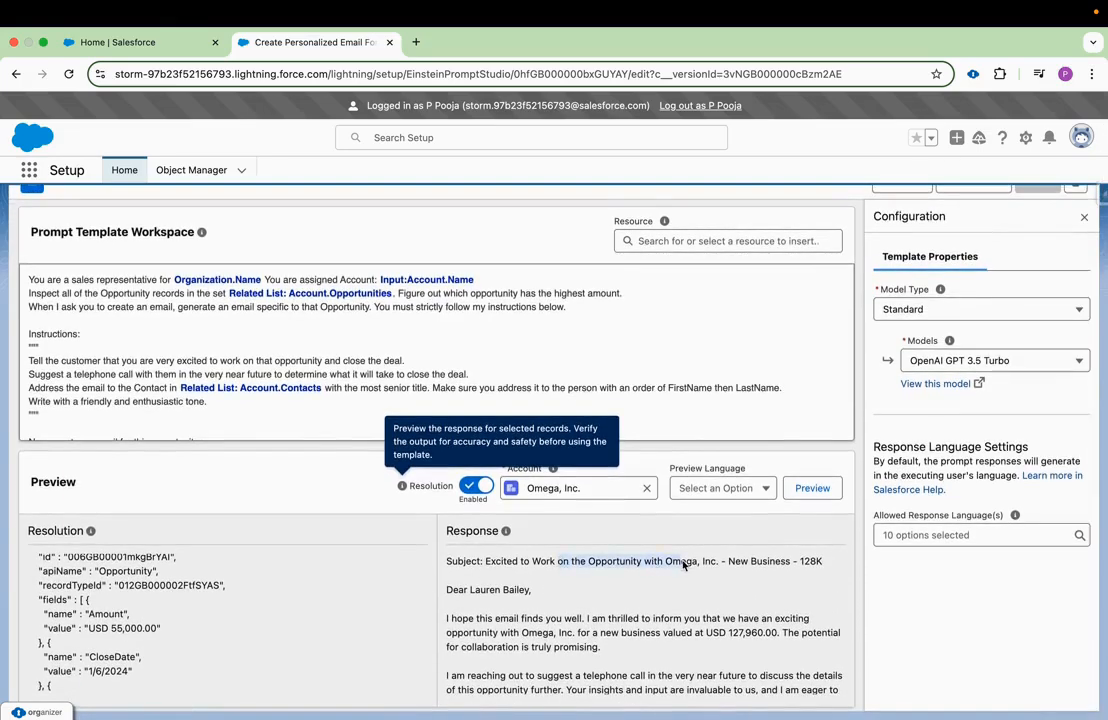
left_click_drag(823, 562, 709, 561)
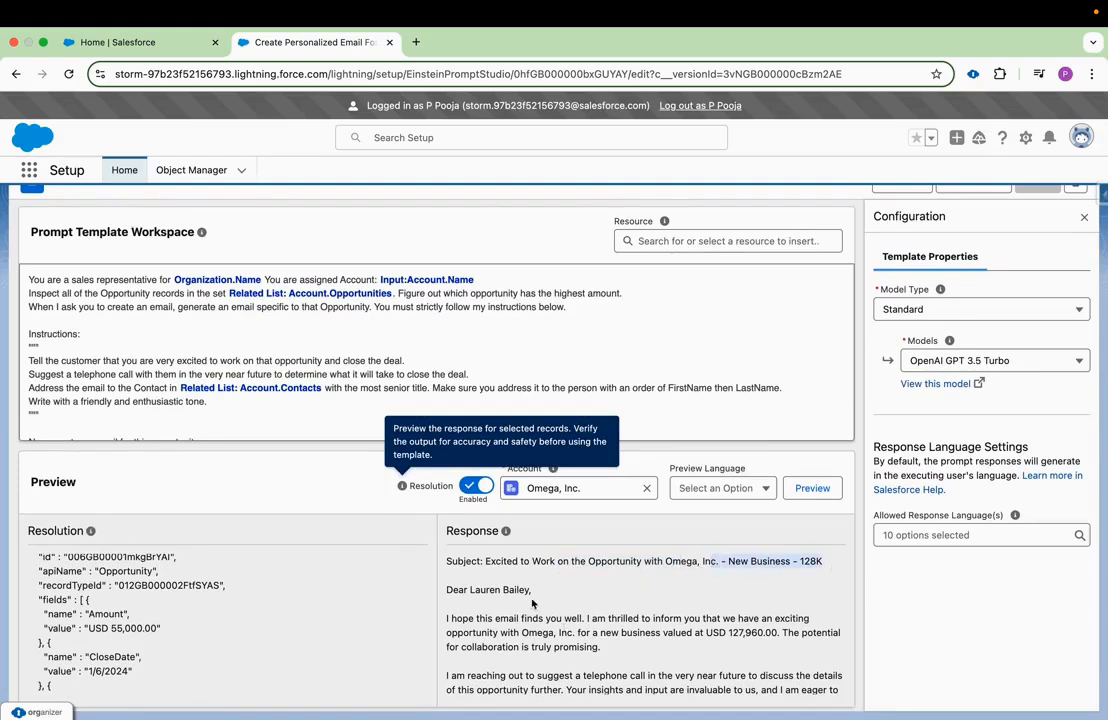
left_click_drag(532, 590, 463, 590)
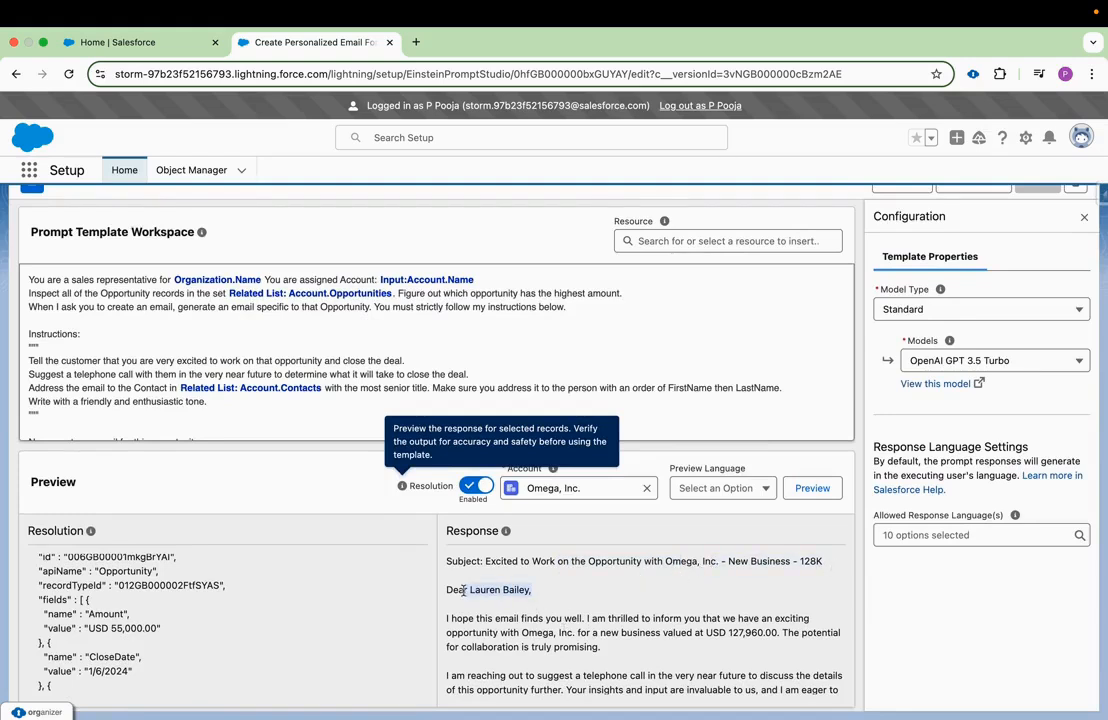
left_click(520, 633)
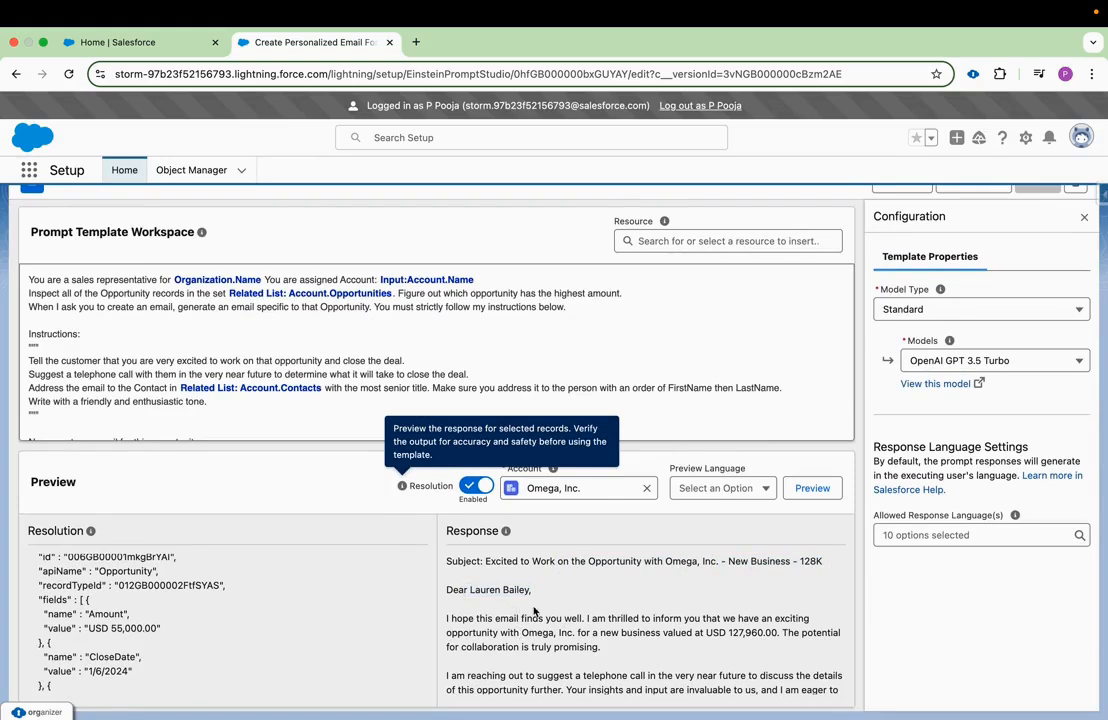
scroll(613, 656, "down", 5)
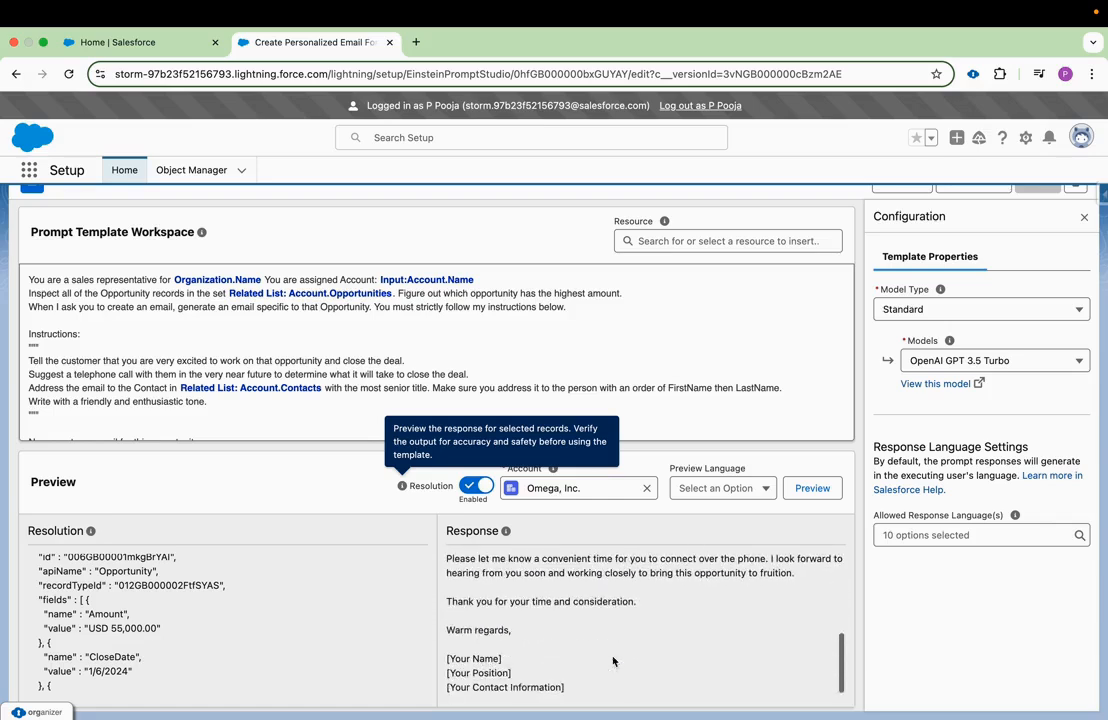
scroll(613, 624, "up", 5)
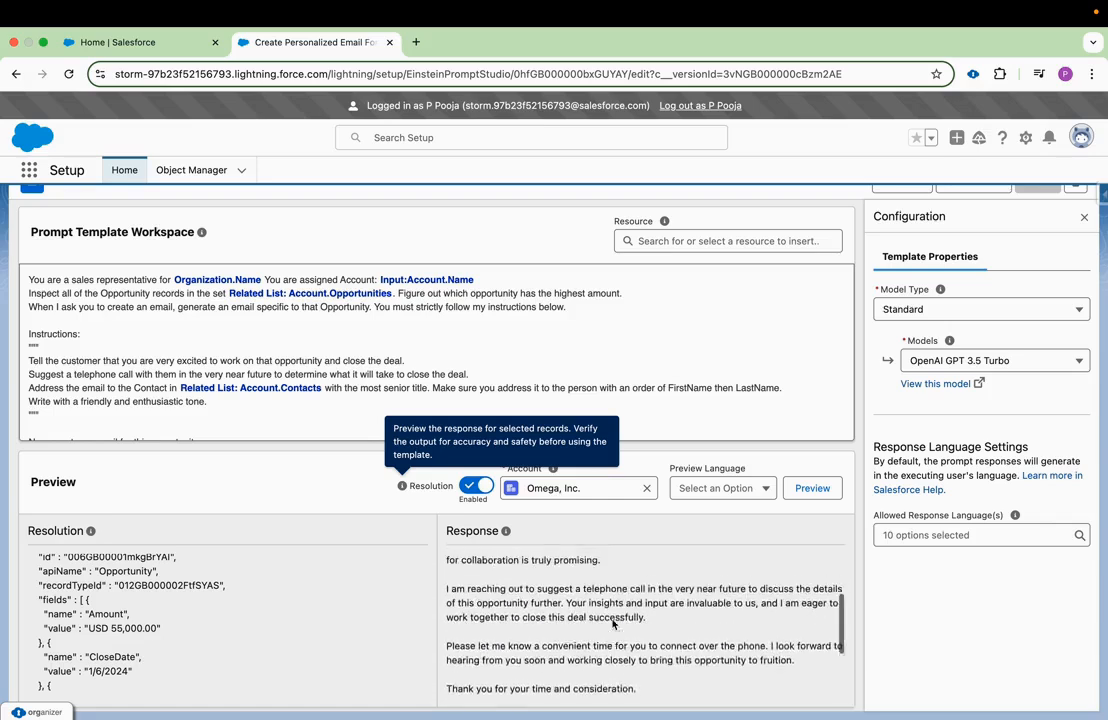
scroll(613, 624, "up", 1)
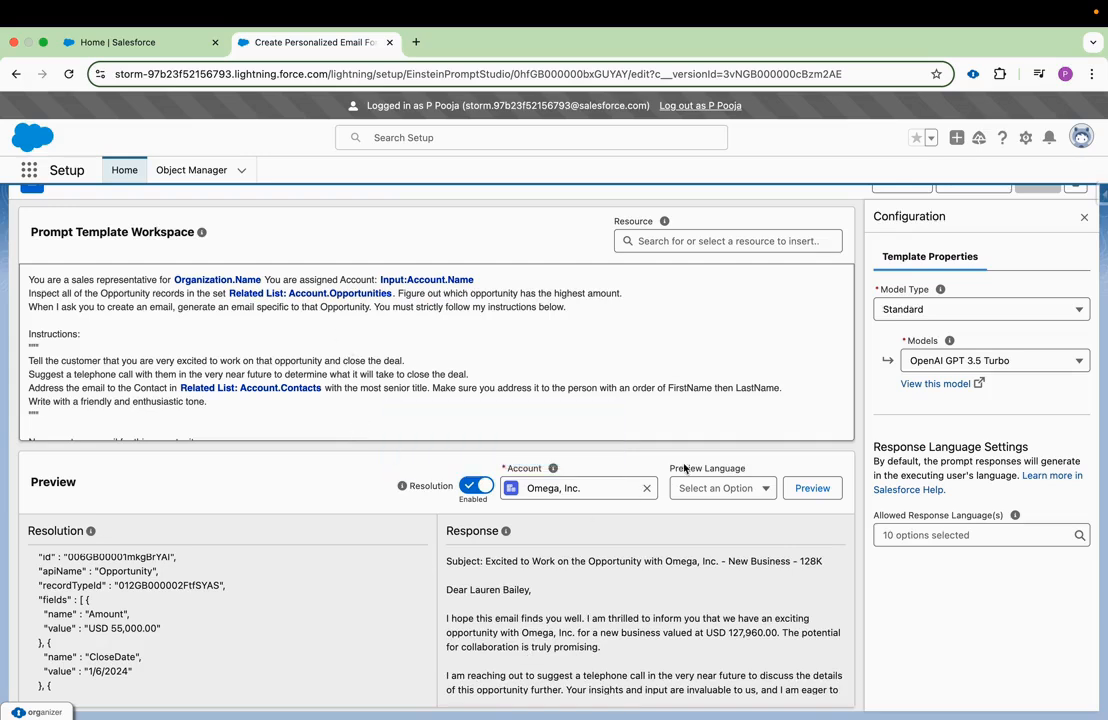
Activate Version 1 of the Create Personalized Email For Highest Oppty prompt template.
scroll(758, 417, "up", 2)
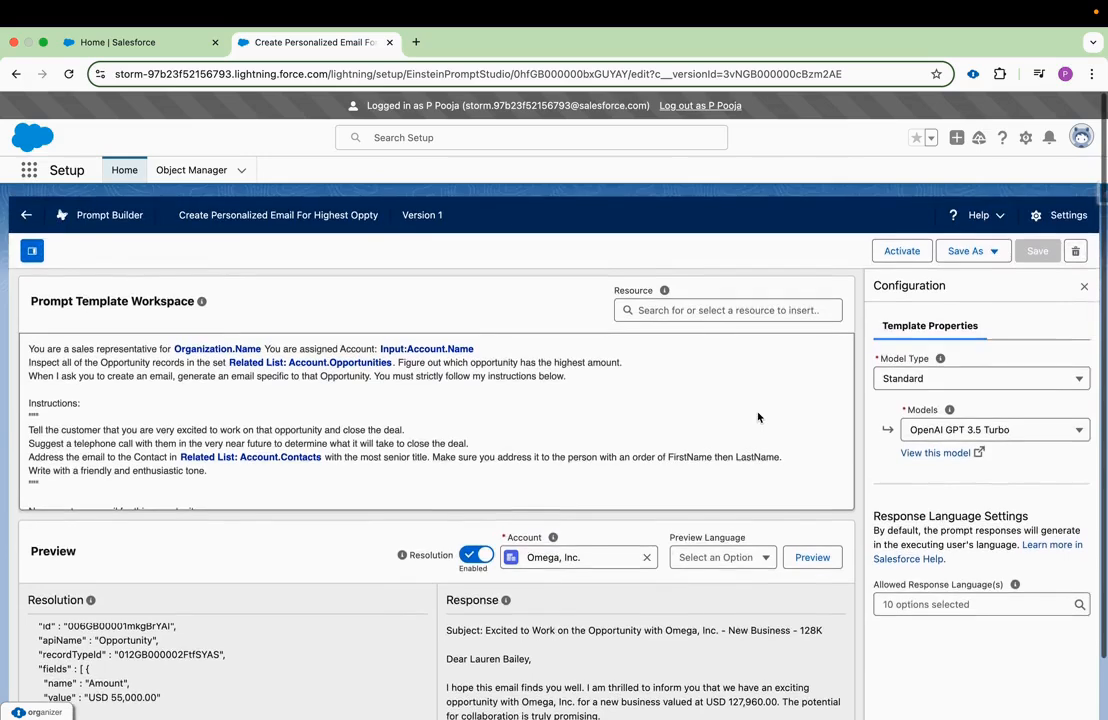
left_click(903, 250)
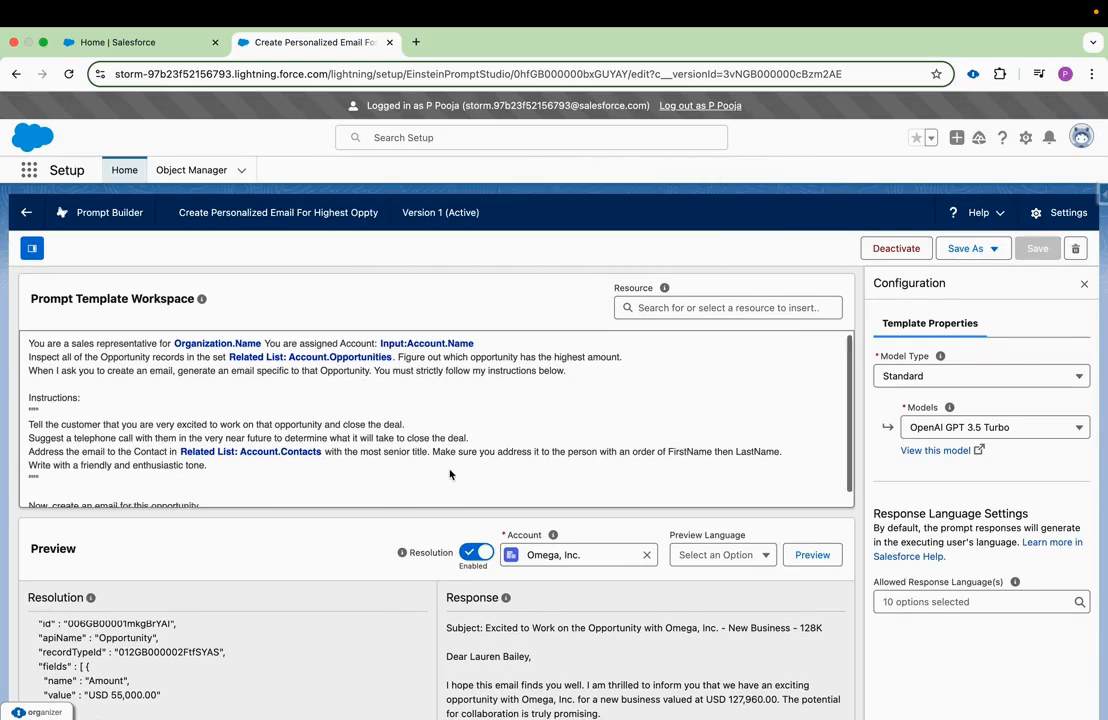
scroll(614, 649, "down", 3)
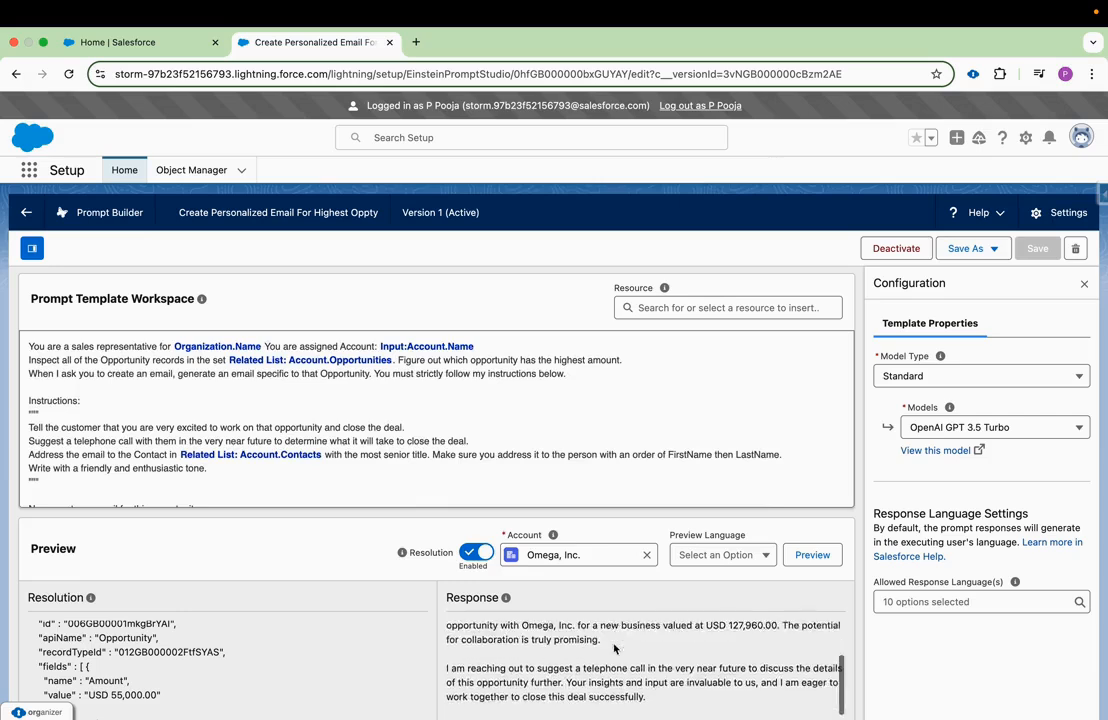
scroll(614, 649, "up", 3)
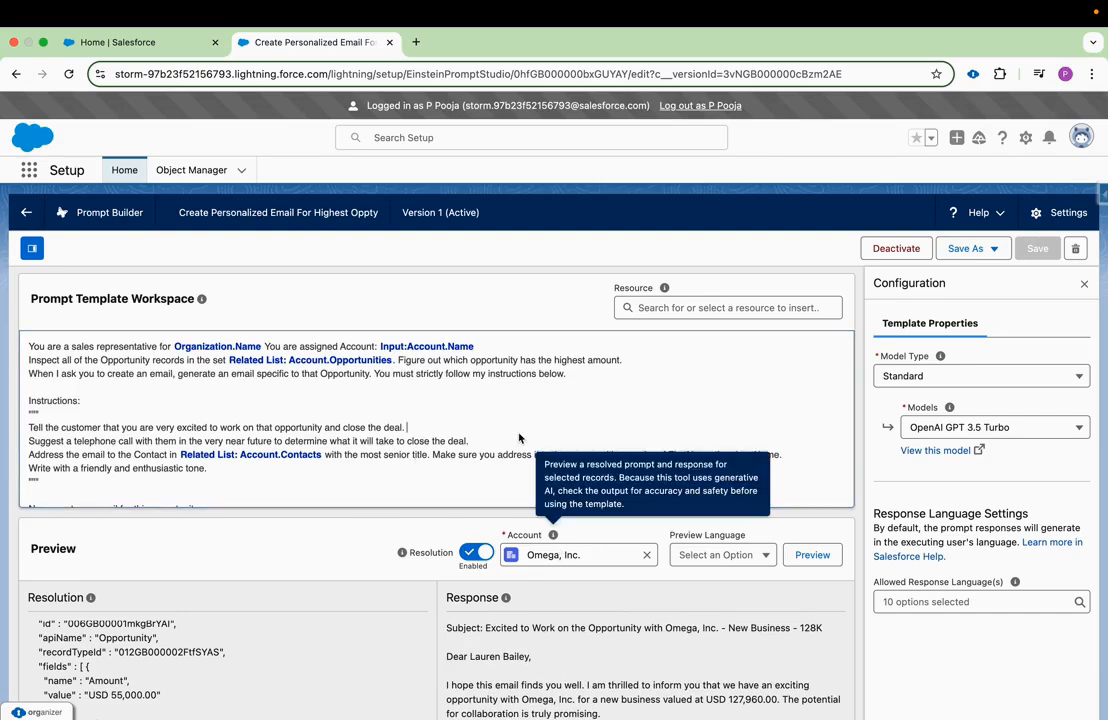
left_click(429, 404)
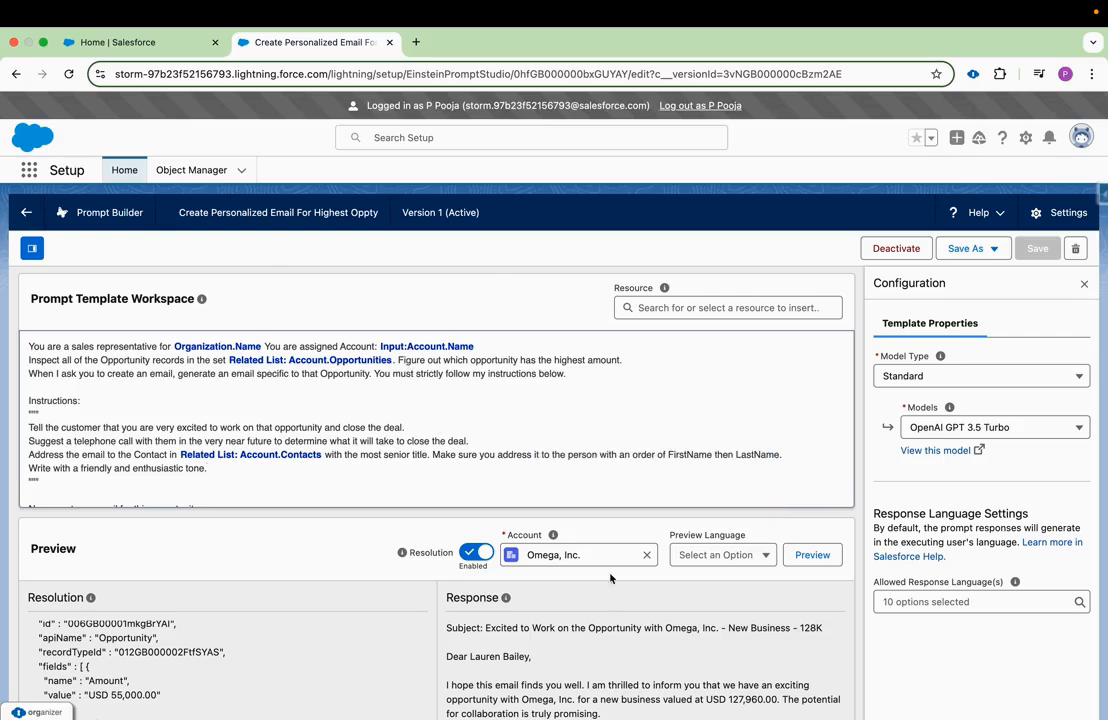
Open Setup from the Salesforce home page, search for "flows" and go to the Flows page.
left_click(132, 42)
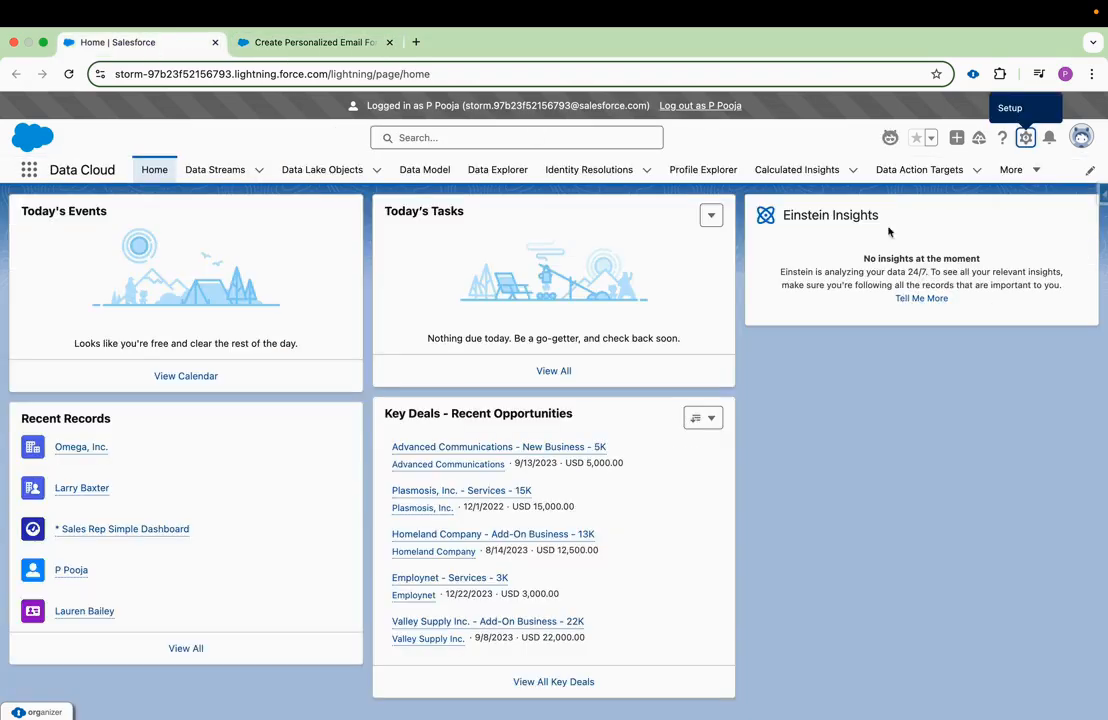
left_click(1025, 138)
left_click(975, 218)
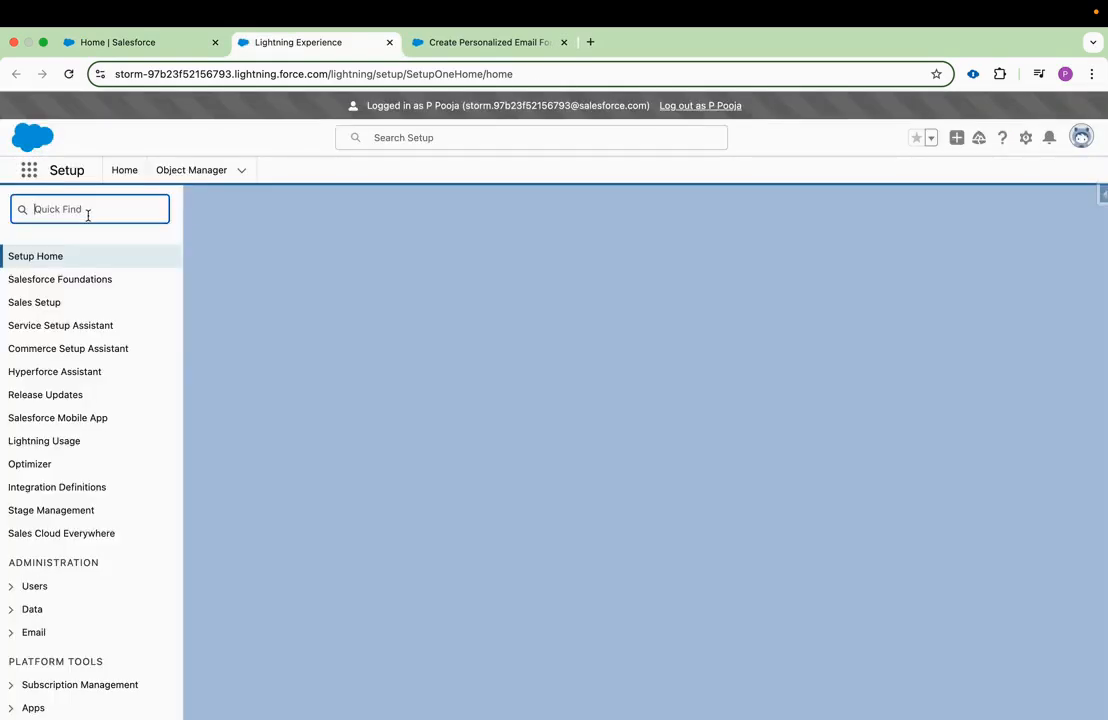
type("flows")
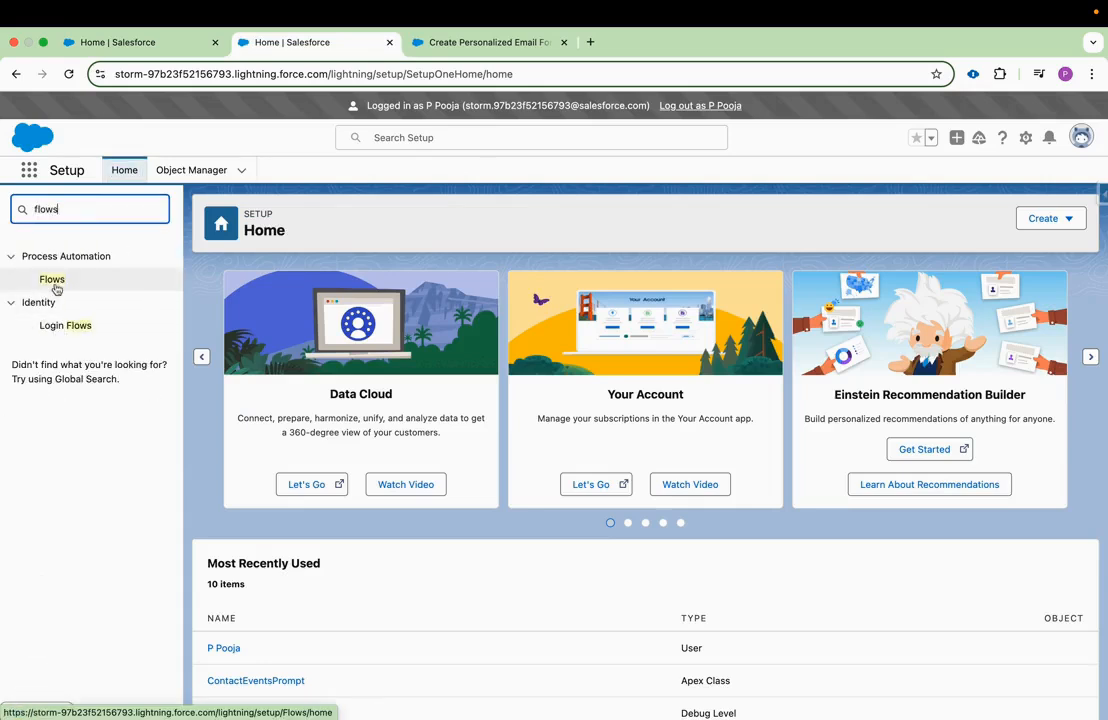
left_click(53, 281)
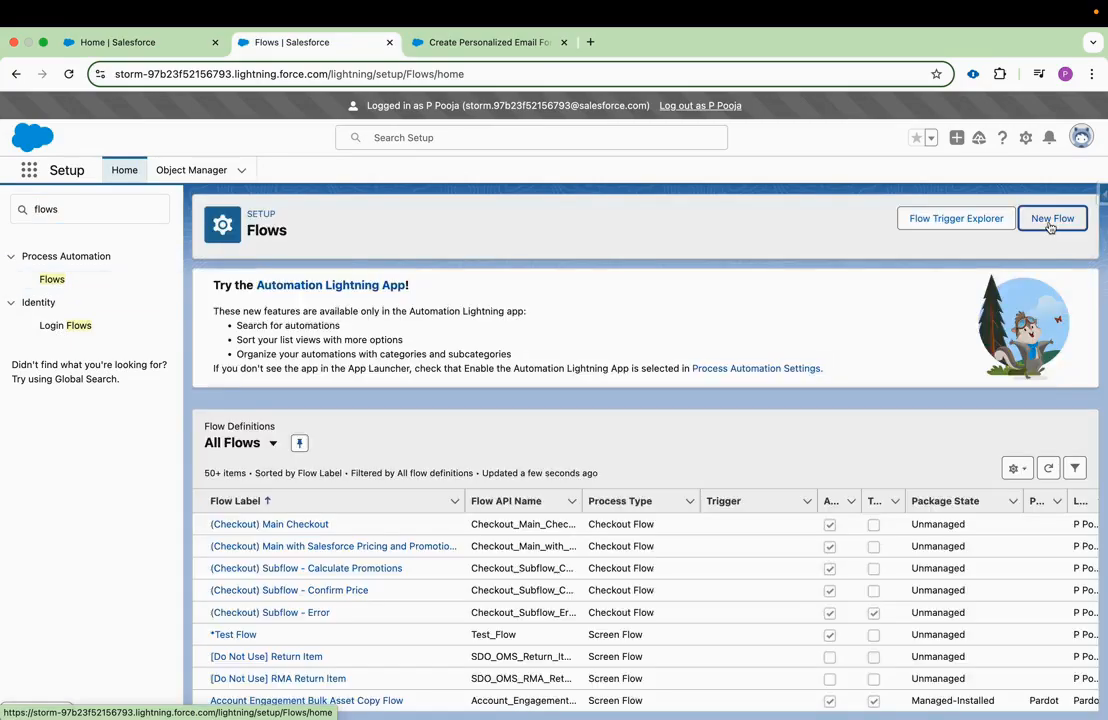
Create a new flow of the Record-Triggered Flow type.
left_click(1052, 218)
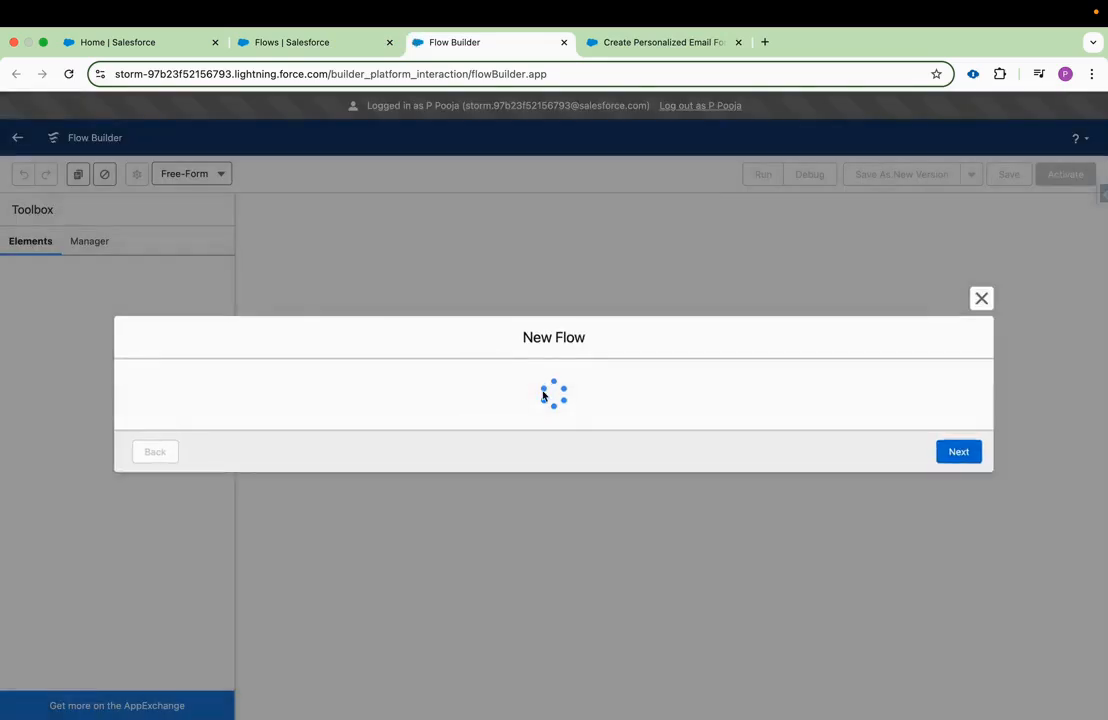
left_click(962, 527)
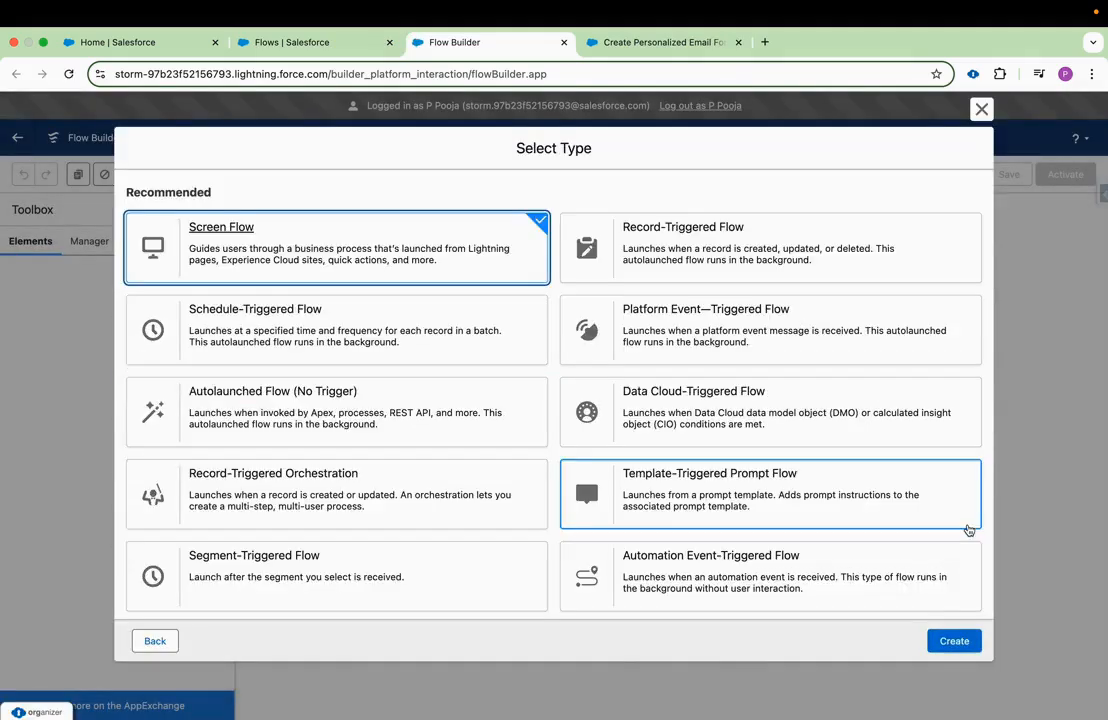
left_click(842, 259)
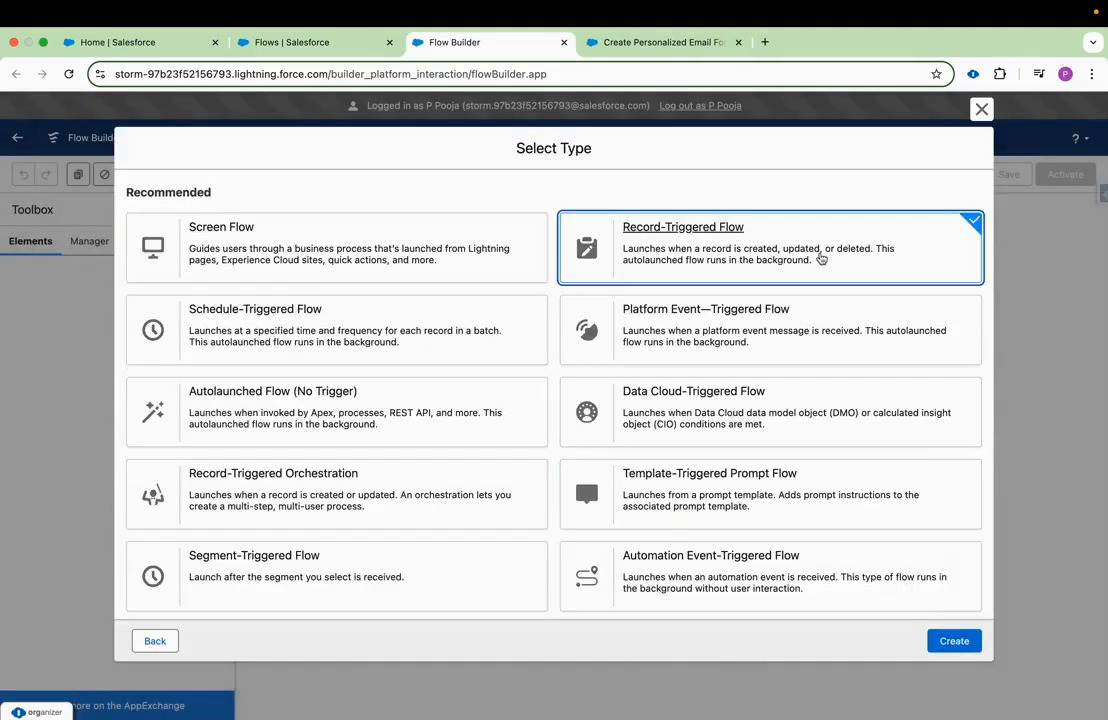
left_click(942, 643)
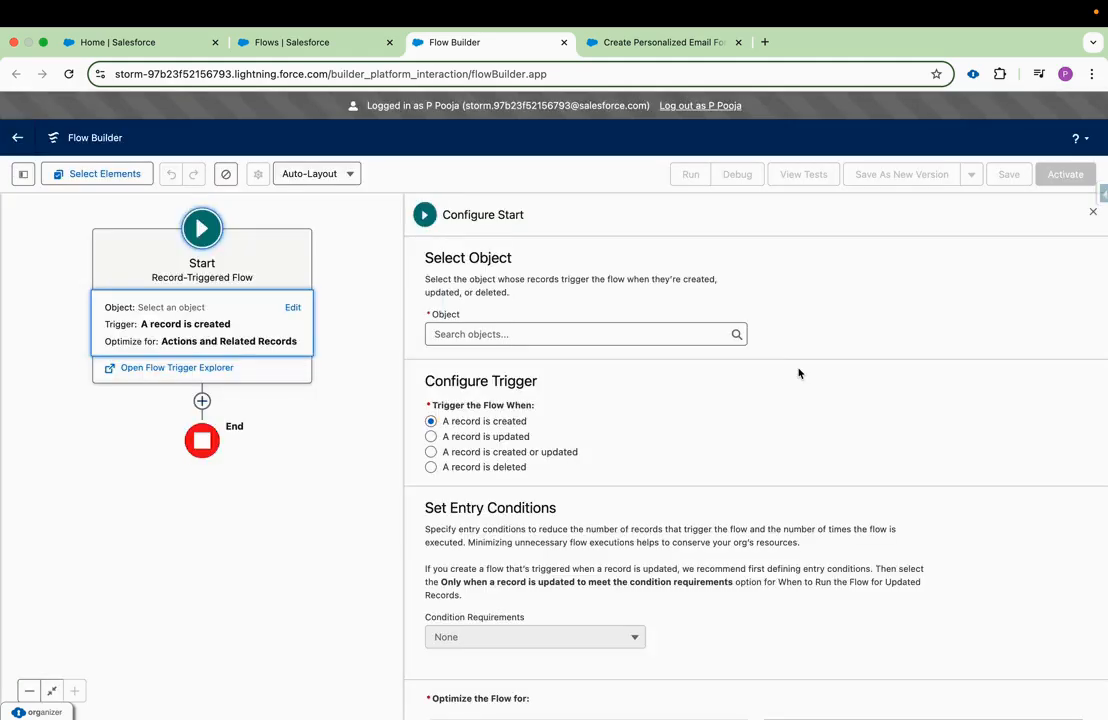
Choose Account as the object that triggers the flow and close the start configuration.
left_click(648, 334)
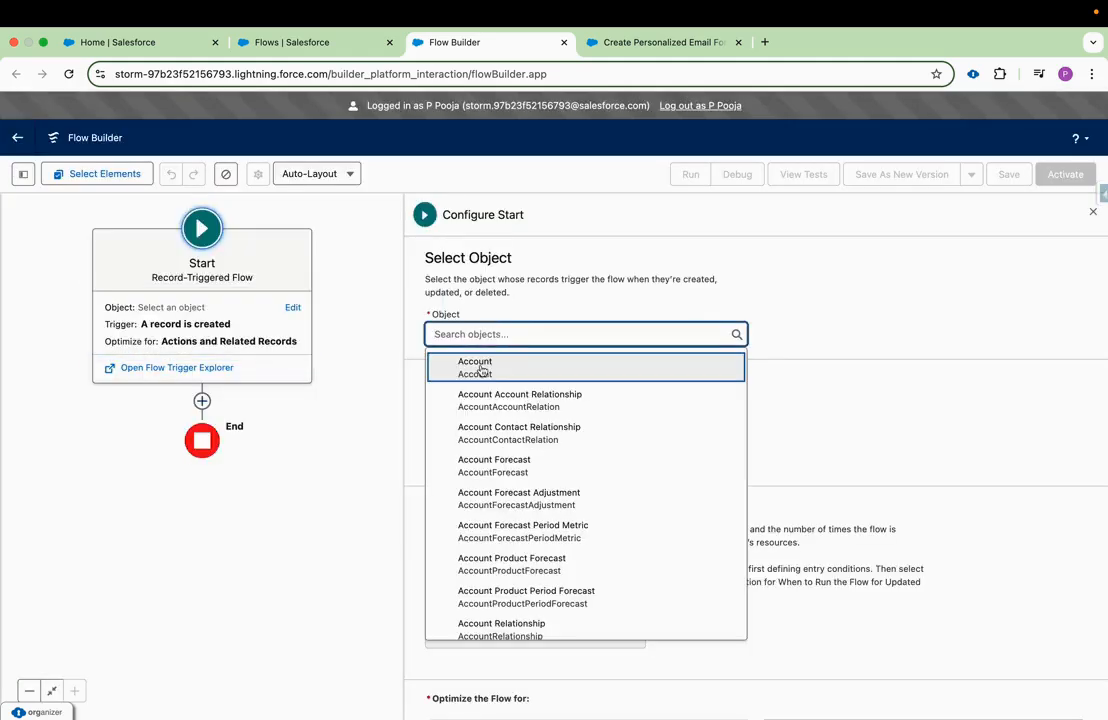
left_click(481, 370)
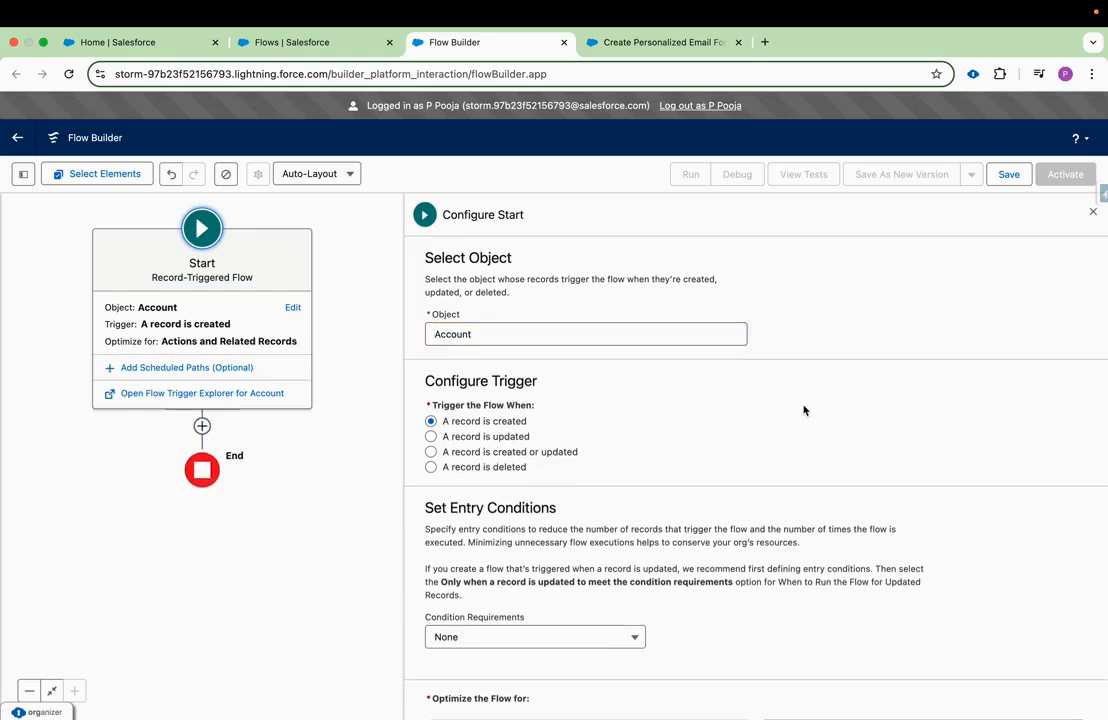
left_click(1093, 212)
left_click(465, 347)
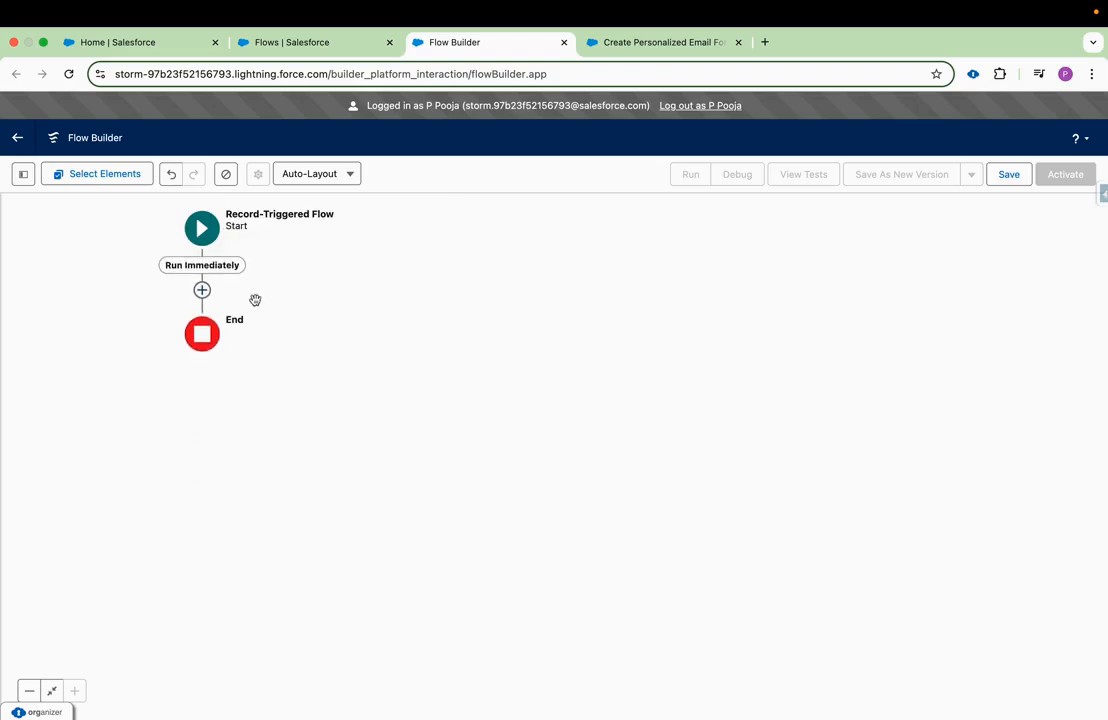
Add an action after the flow's start that uses the Create Personalized Email For Highest Oppty prompt template.
left_click(202, 291)
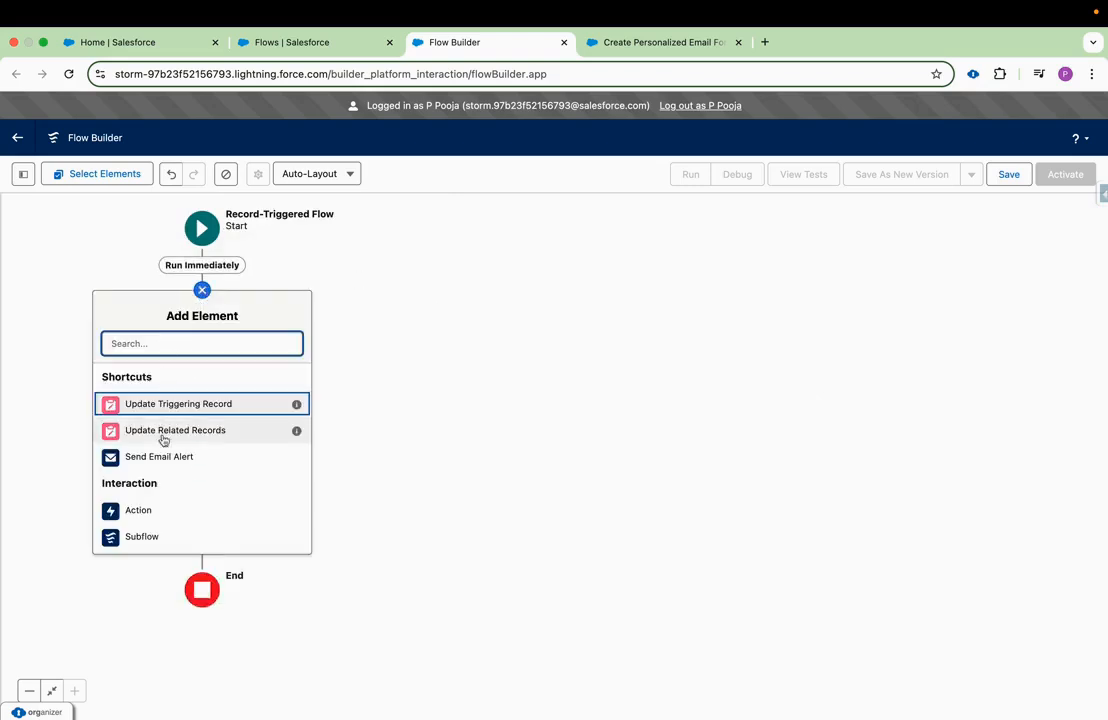
left_click(139, 511)
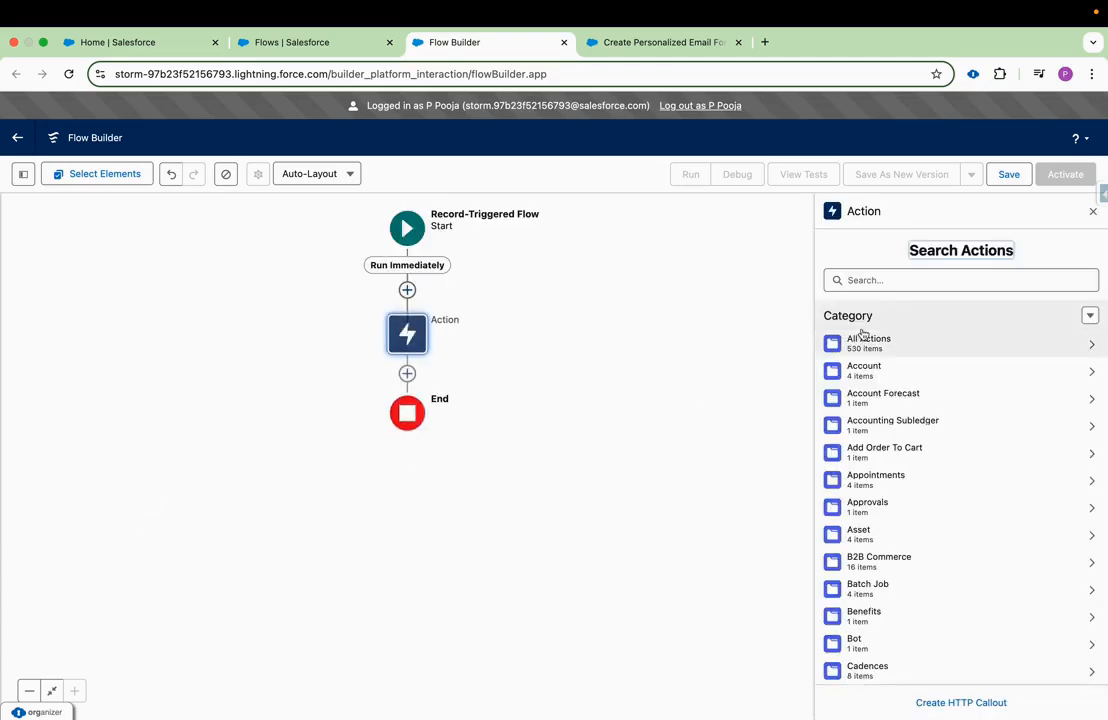
left_click(867, 280)
type("create pr")
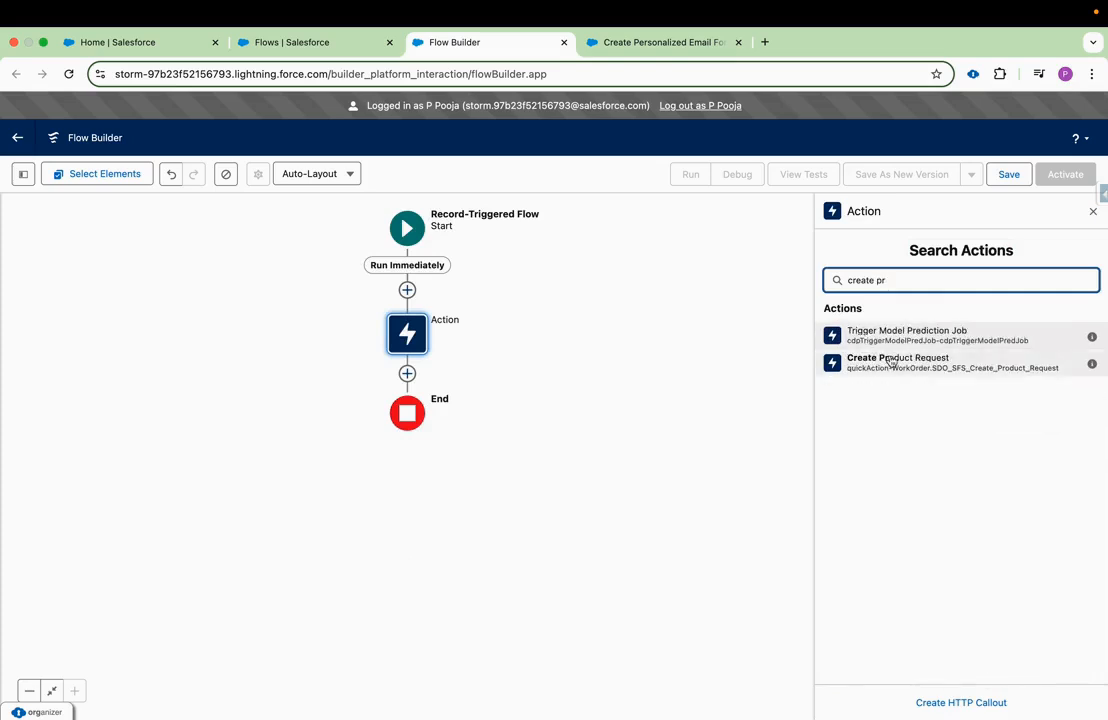
key("BackSpace")
type("er")
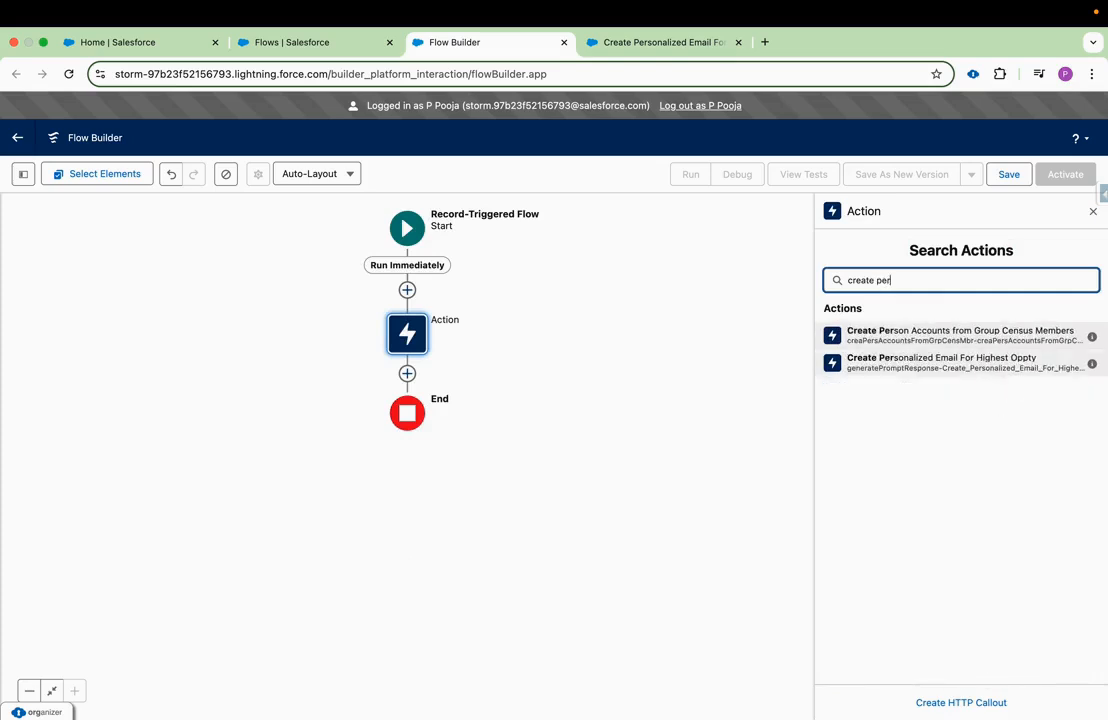
left_click(940, 366)
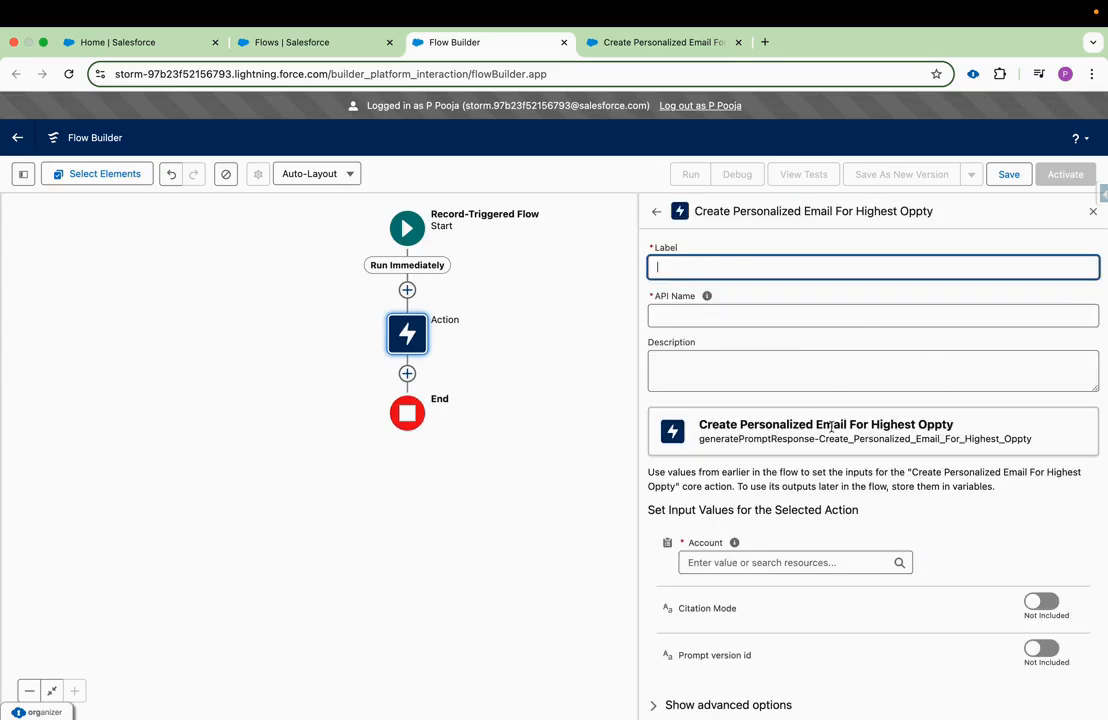
Label the action Get Email Body, with Get_Email_Body as its API name.
scroll(831, 427, "down", 1)
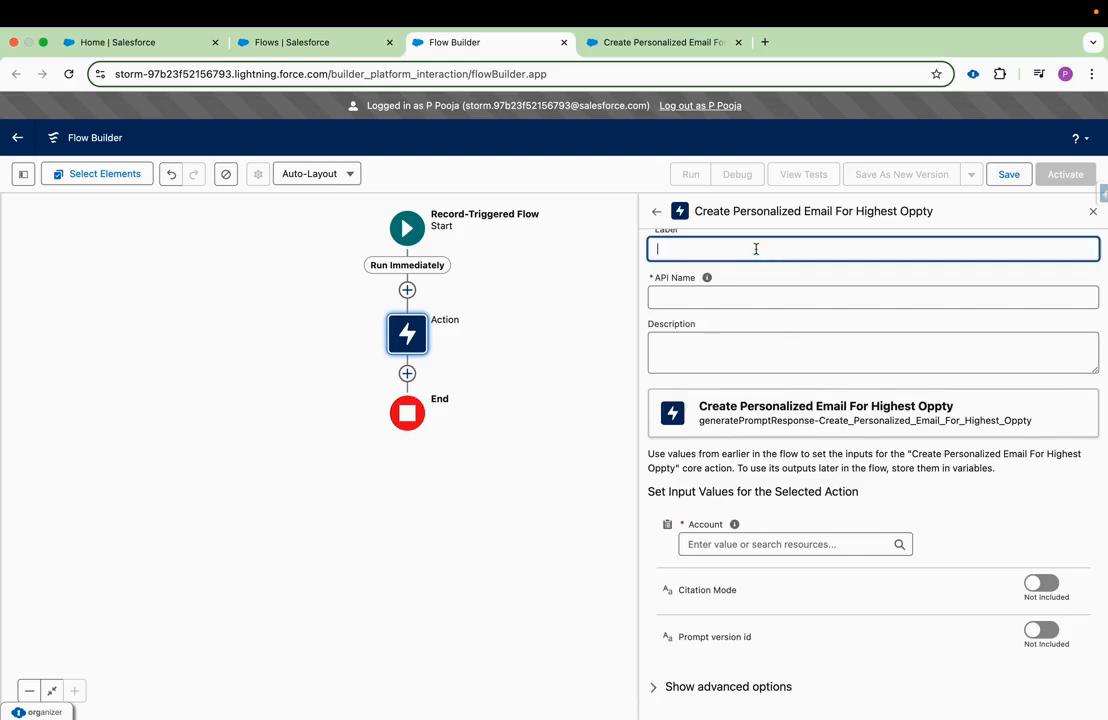
type("Get Email Bos")
key("BackSpace")
type("dy")
left_click(732, 286)
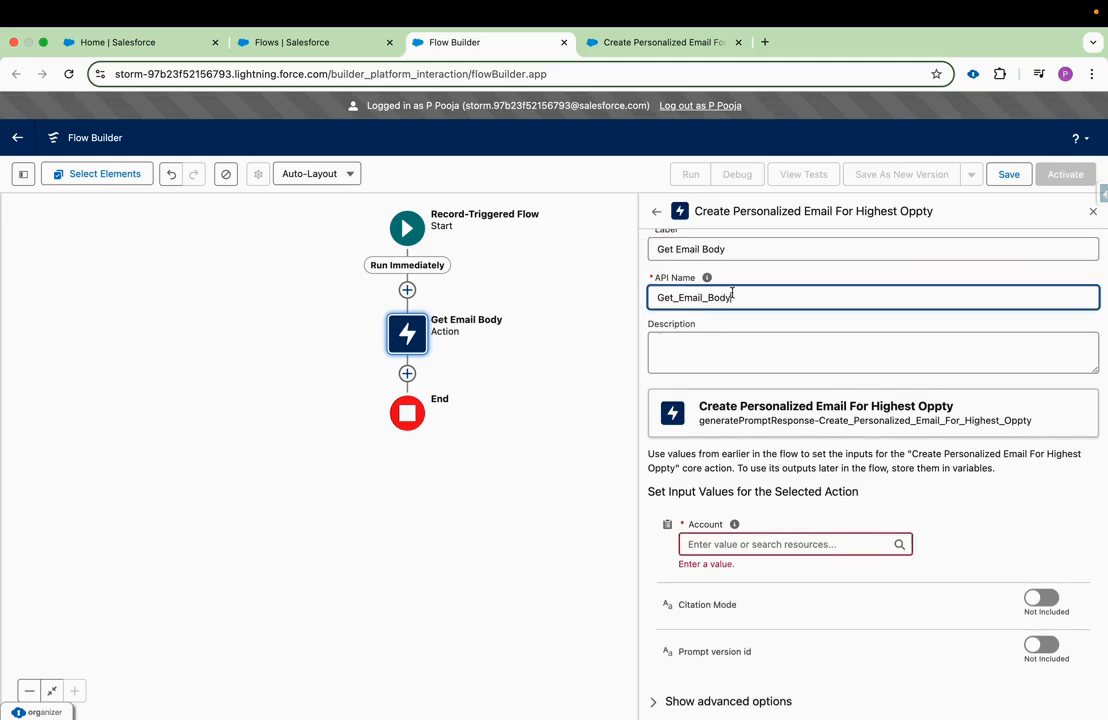
Set the action's Account input value to the Triggering Account record.
scroll(828, 477, "down", 1)
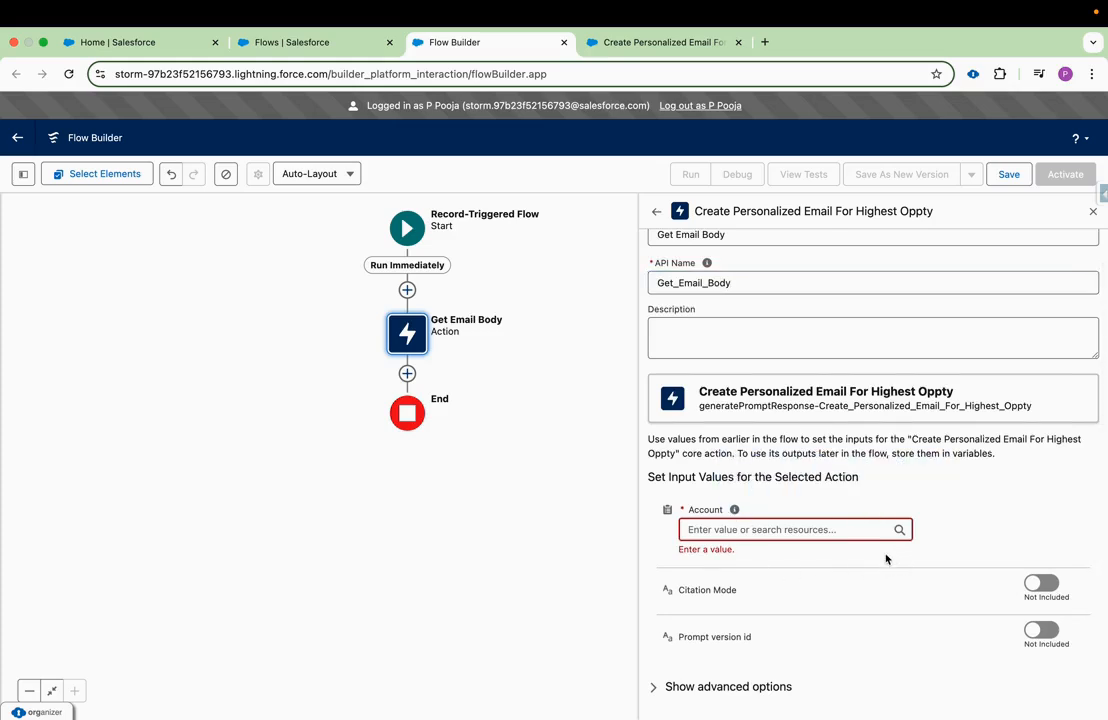
left_click(778, 521)
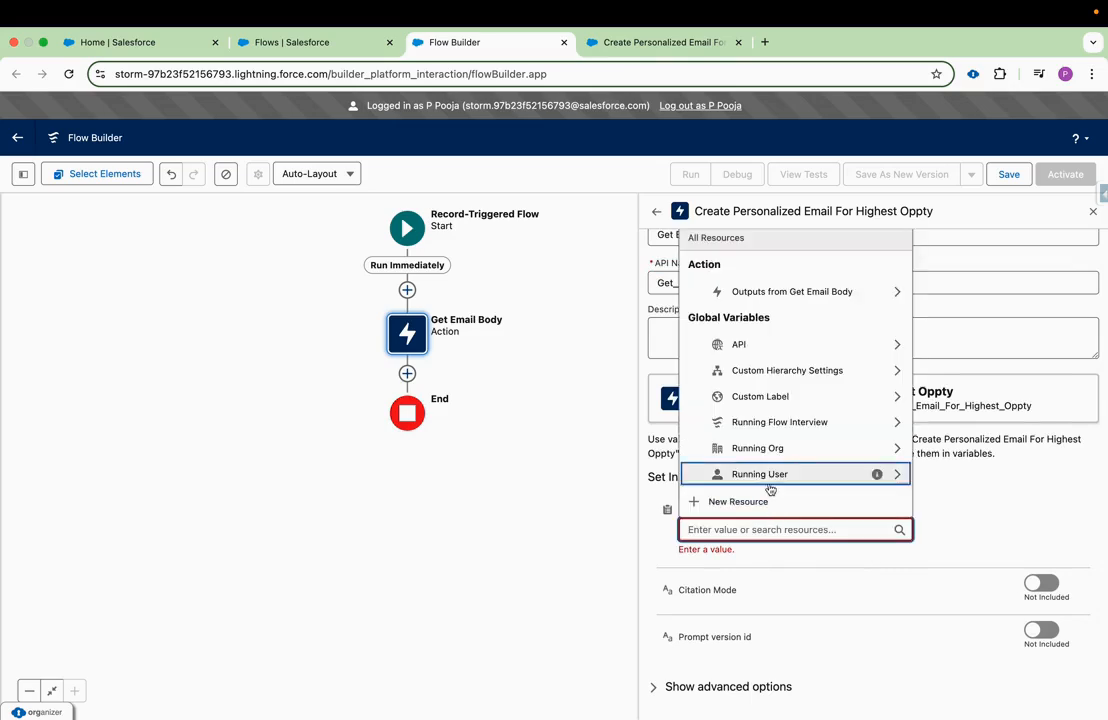
scroll(769, 490, "down", 3)
left_click(762, 476)
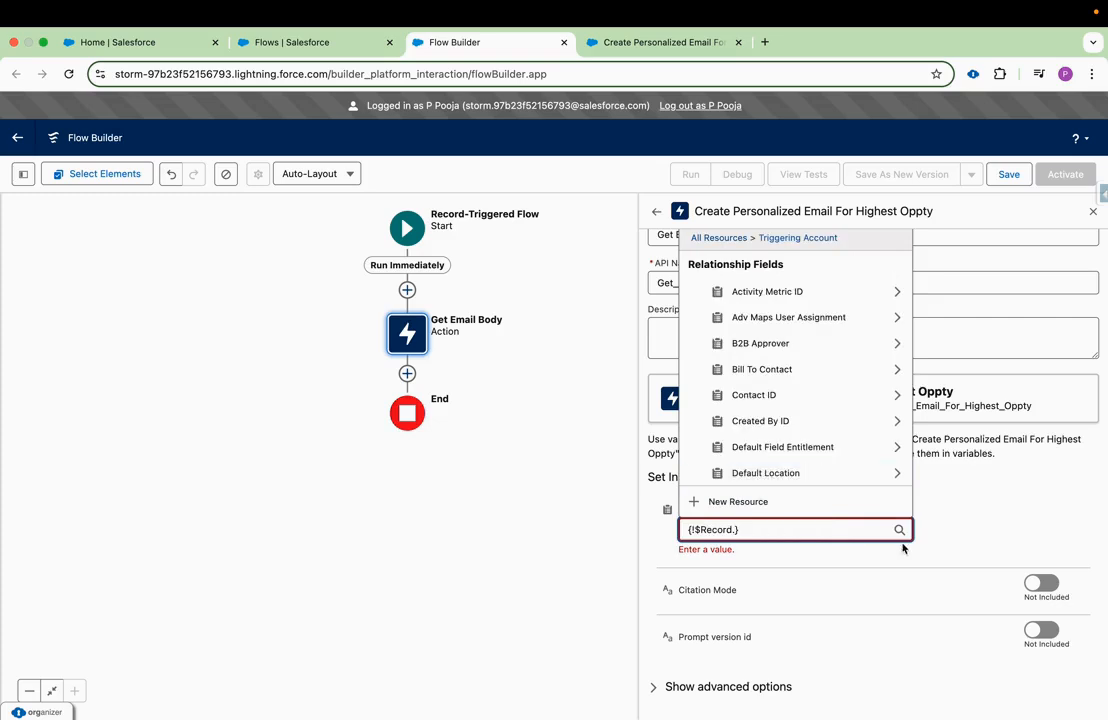
left_click(935, 534)
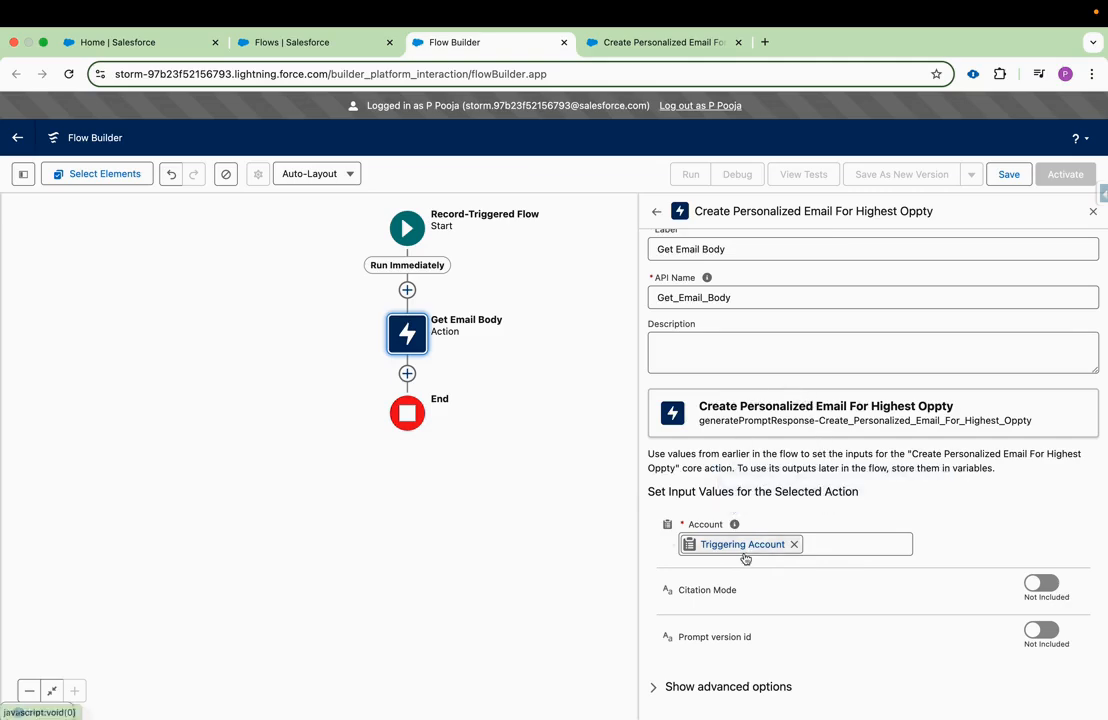
Enable manual variable assignment in the advanced options of the Get Email Body action.
left_click(653, 692)
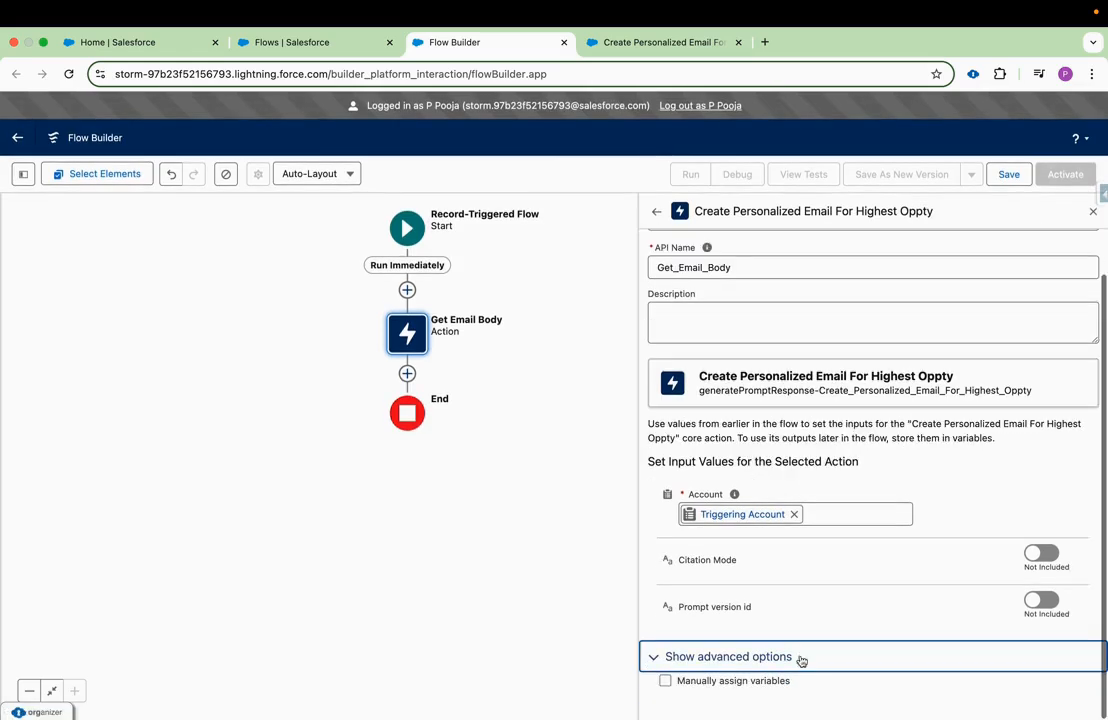
left_click(665, 681)
scroll(754, 690, "down", 3)
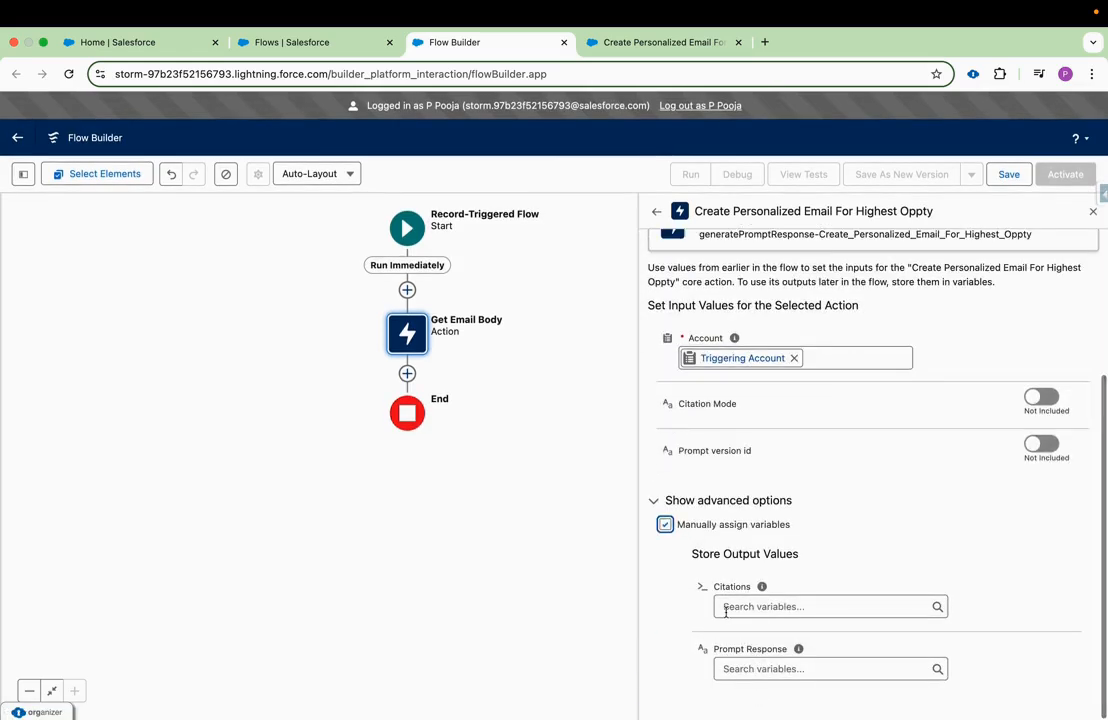
Create a Text variable named email_body to store the action's Prompt Response output.
left_click(759, 664)
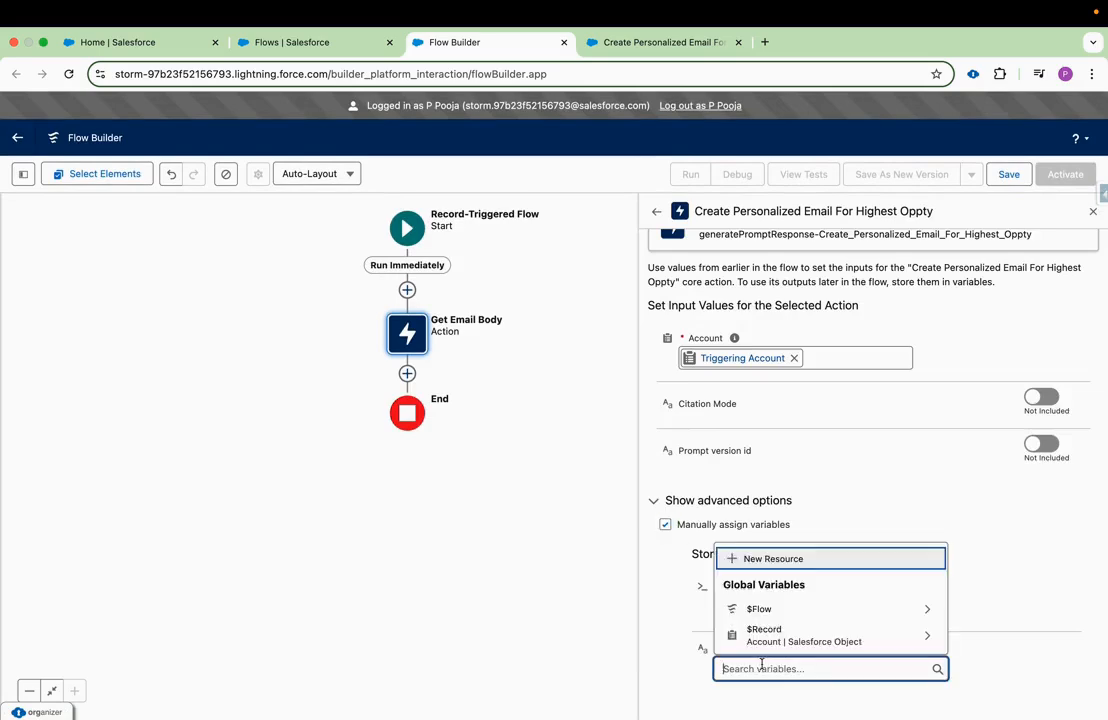
left_click(752, 559)
left_click(436, 342)
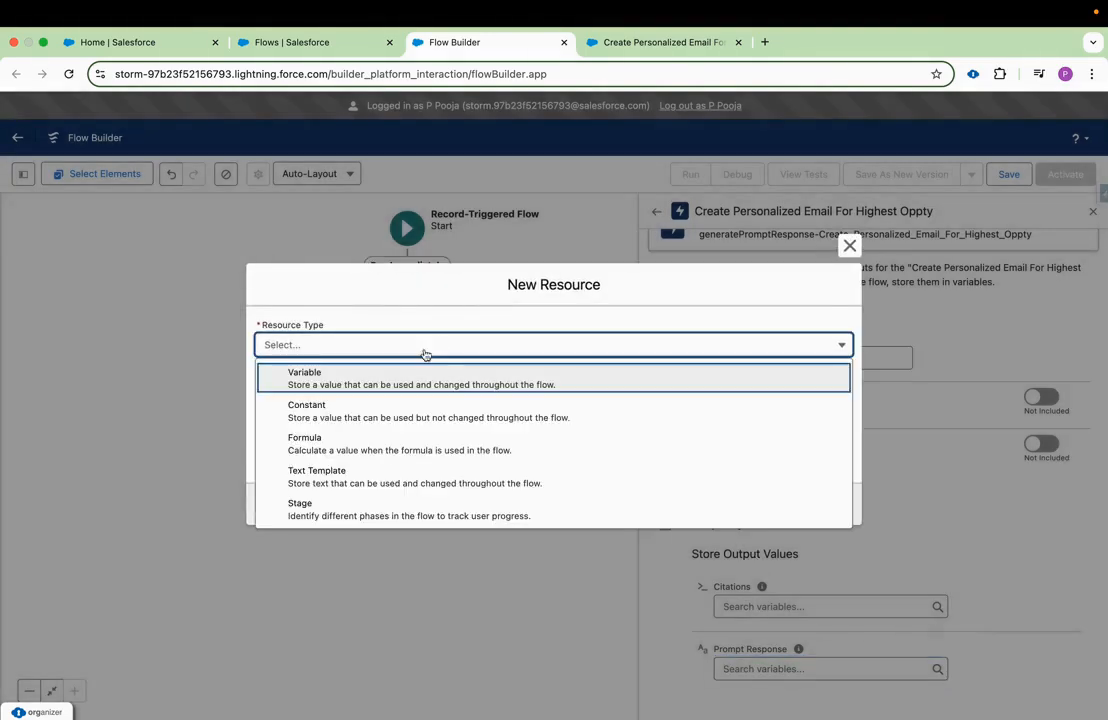
left_click(359, 384)
left_click(303, 372)
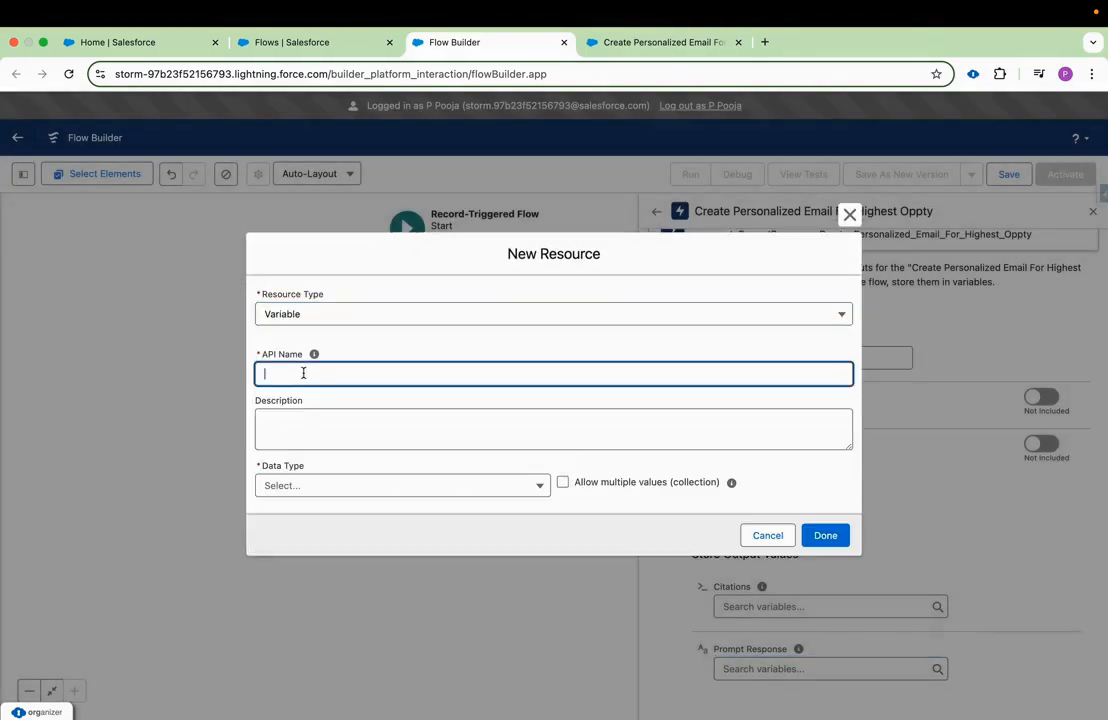
type("email_body")
left_click(366, 486)
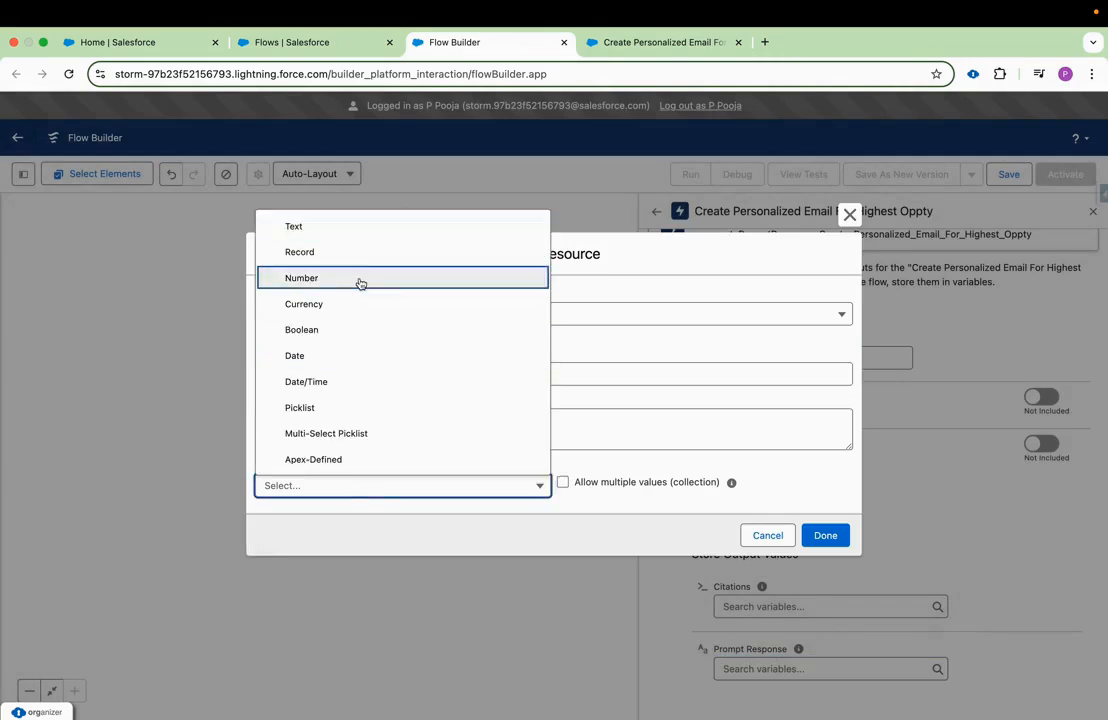
left_click(350, 229)
left_click(551, 541)
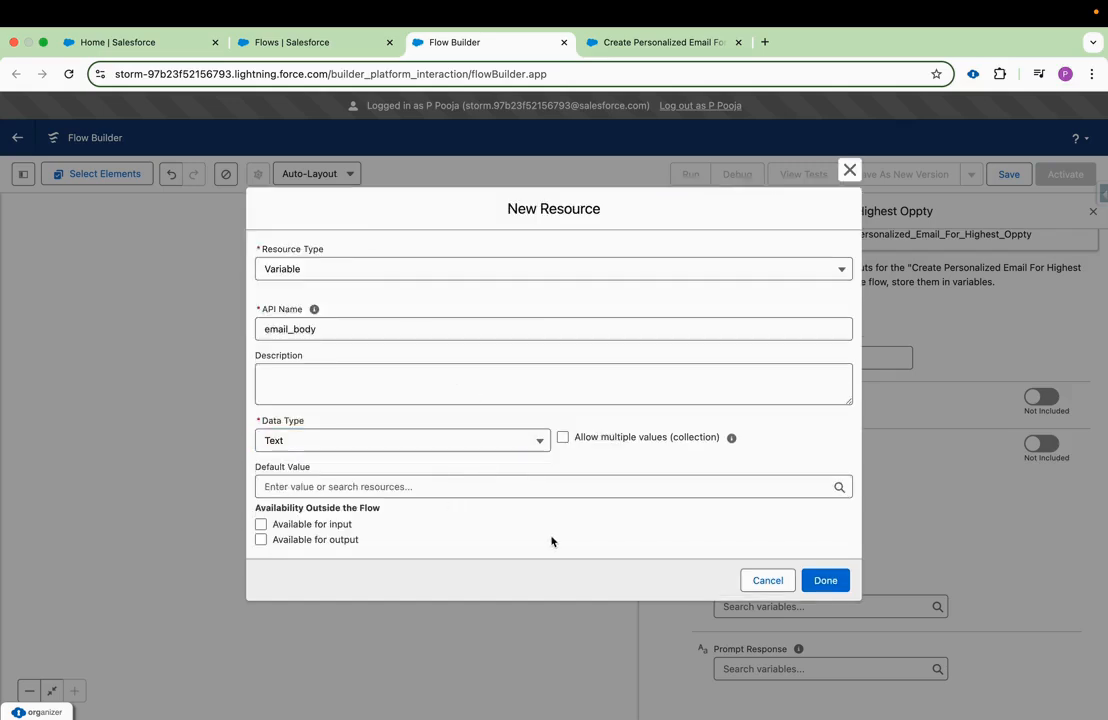
left_click(826, 581)
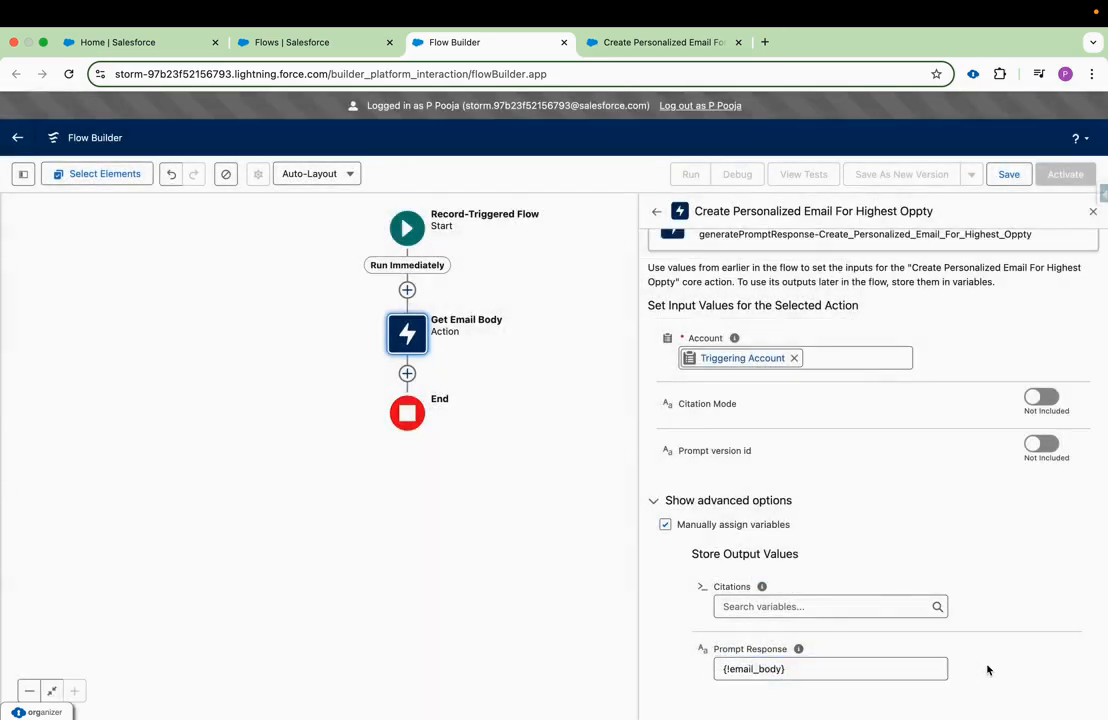
Review the open prompt template, then the Get Email Body action's settings in the flow.
left_click(655, 42)
left_click(430, 40)
scroll(727, 372, "up", 3)
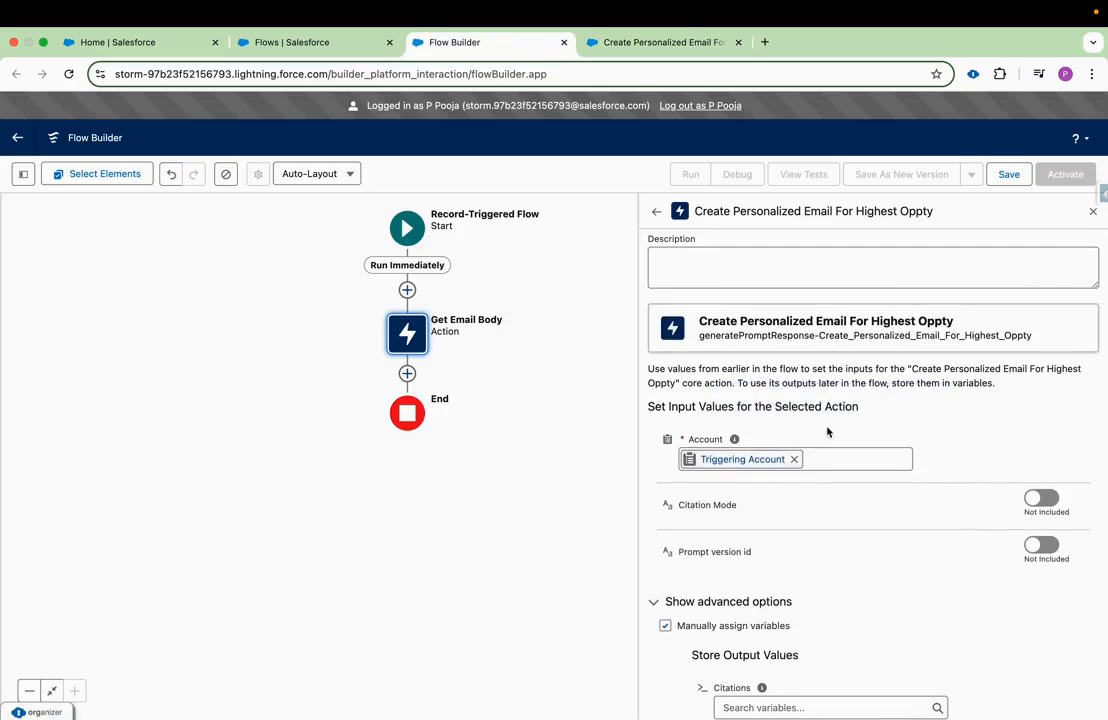
left_click(594, 418)
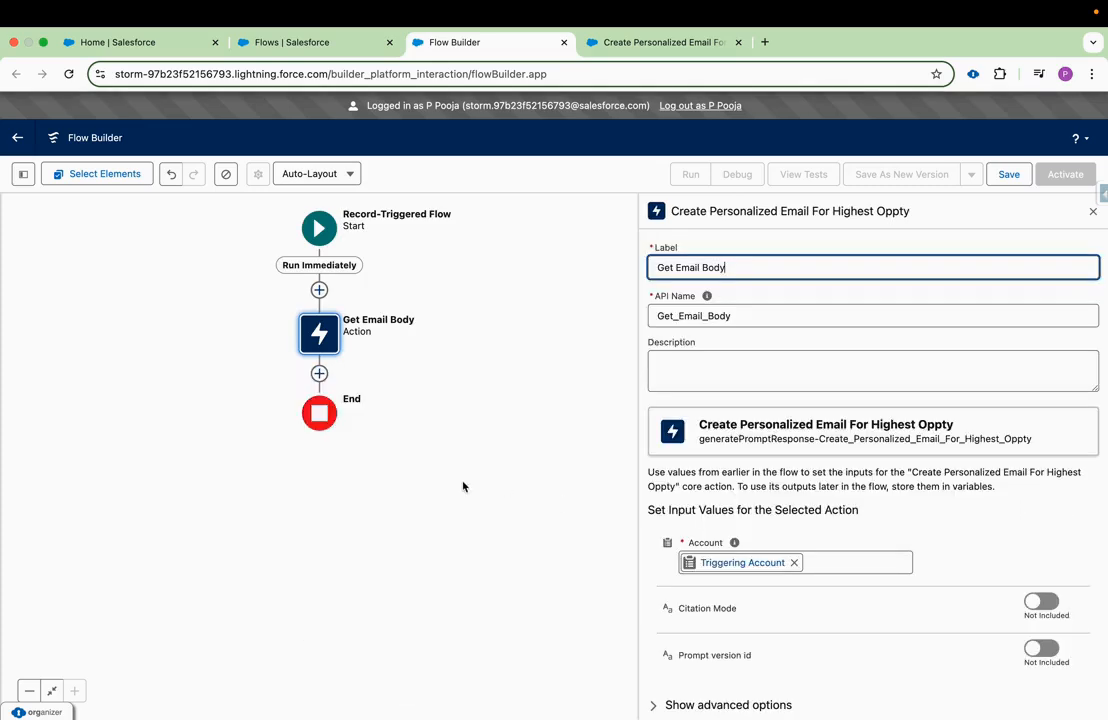
Add the core Send Email action (emailSimple) after the Get Email Body action.
left_click(319, 373)
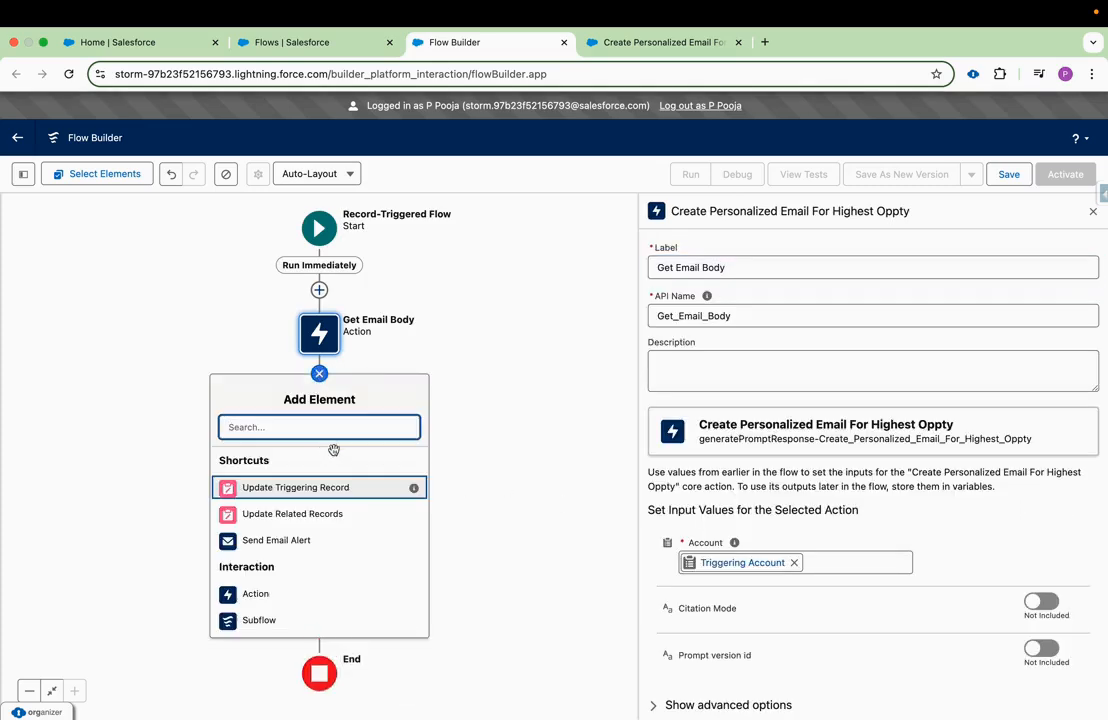
left_click(290, 571)
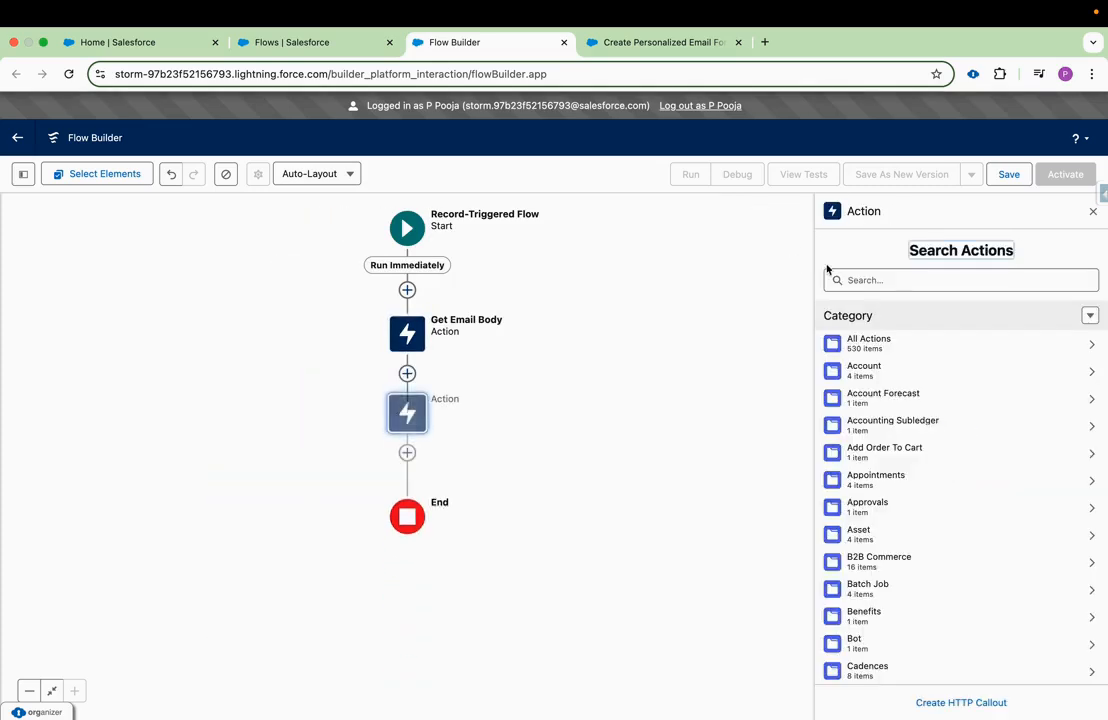
type("send em")
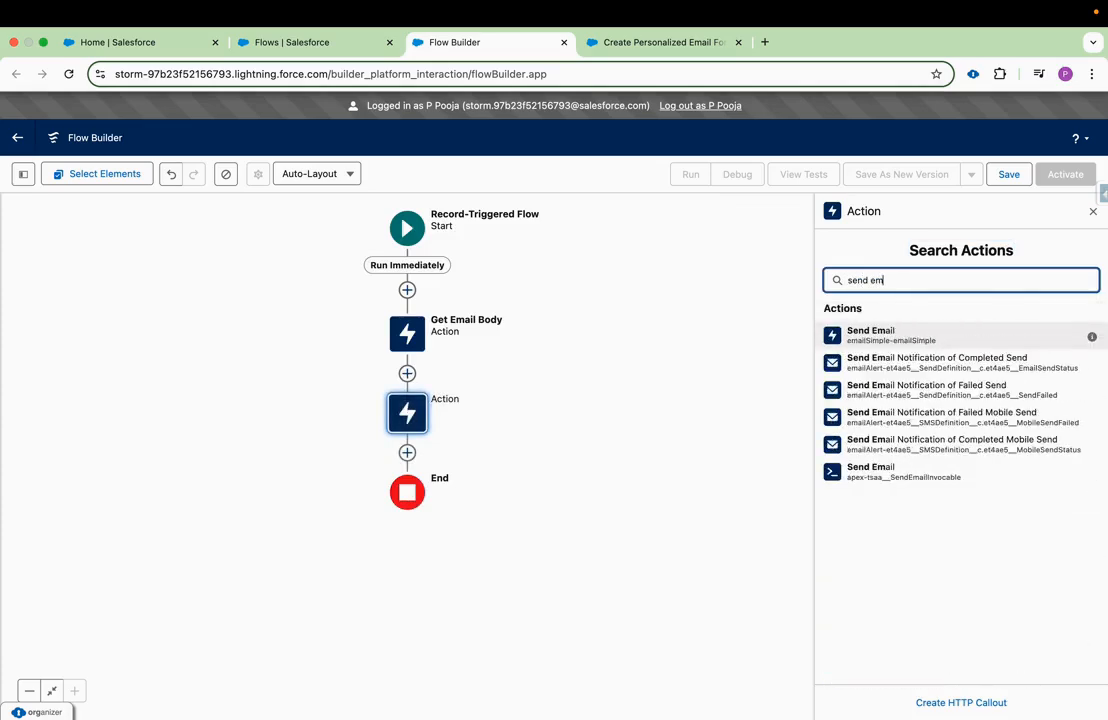
left_click(922, 335)
Include the Body input in the Send Email action and set it to the email_body variable.
scroll(806, 601, "down", 5)
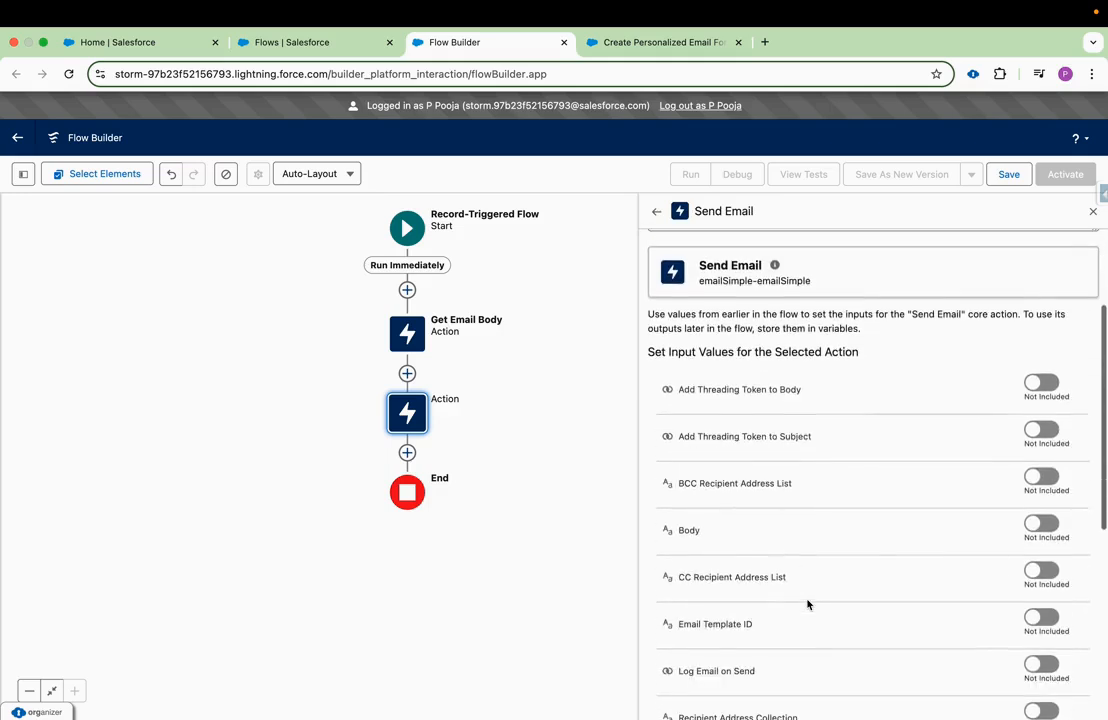
left_click(1033, 523)
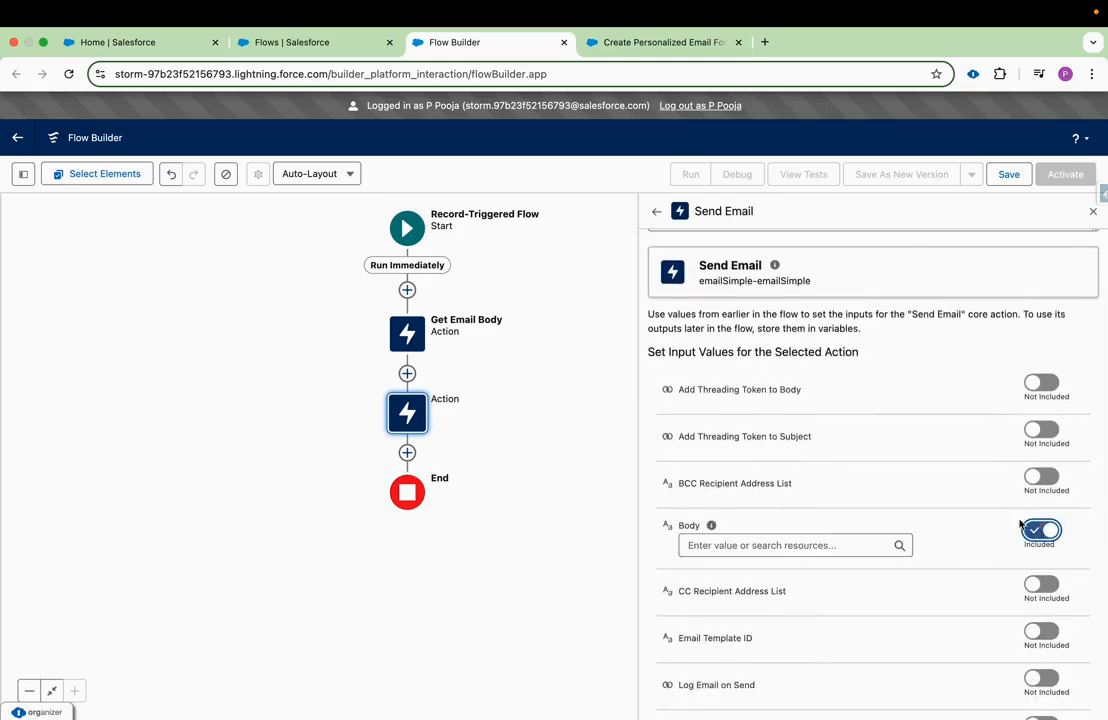
left_click(713, 542)
left_click(755, 364)
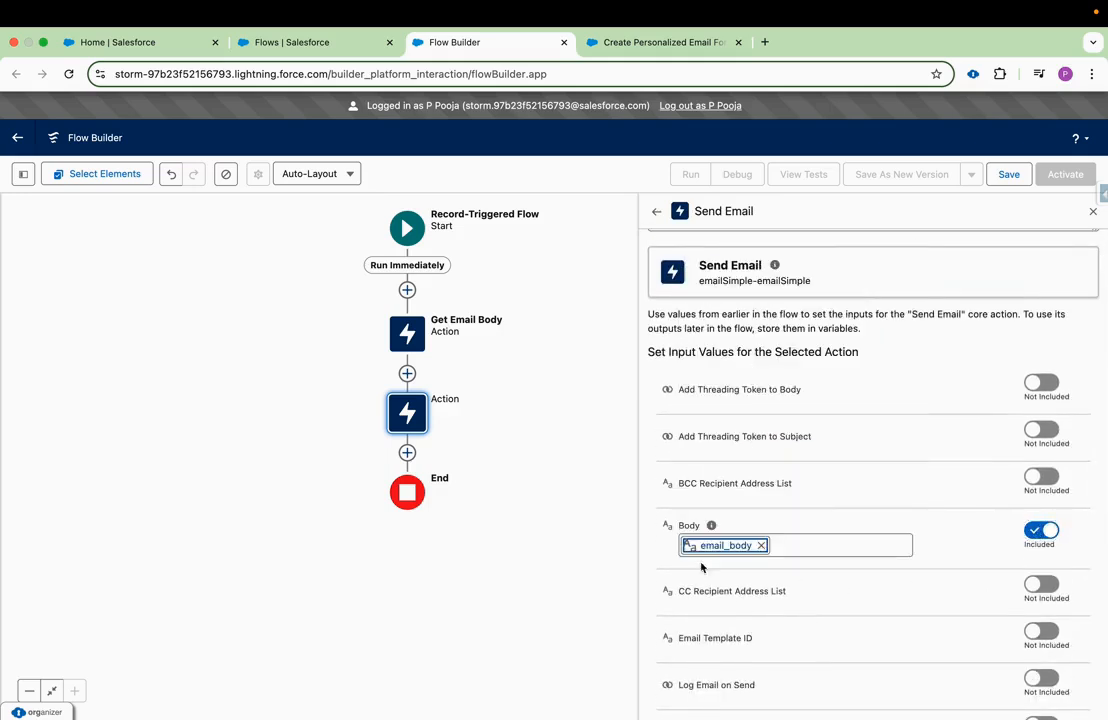